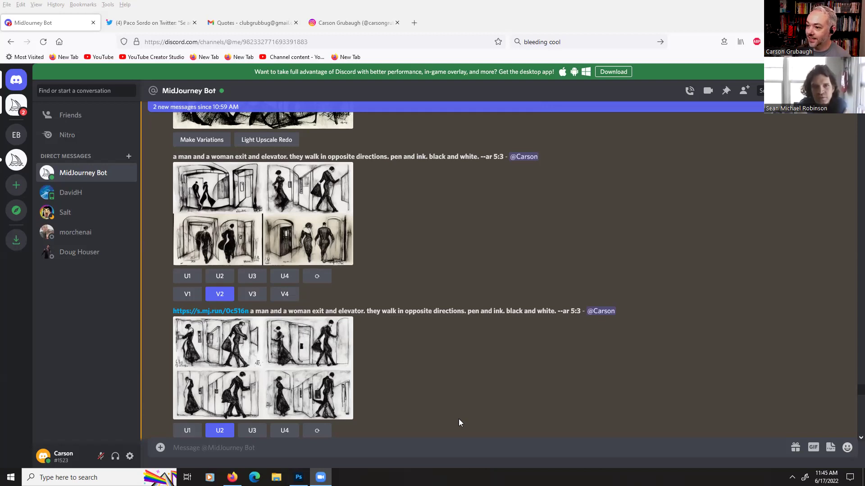
- View the upscaled "a man talking" pen-and-ink image enlarged, and return to the bot conversation
scroll(458, 418, up, 3)
click(320, 248)
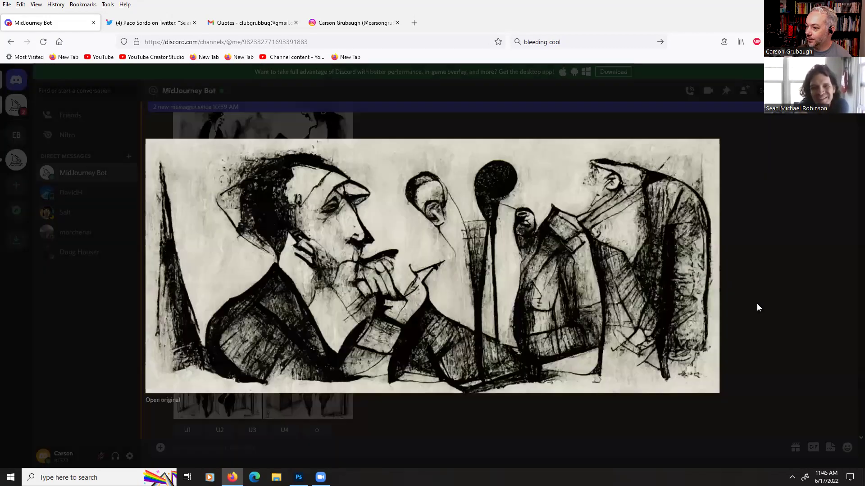
click(757, 304)
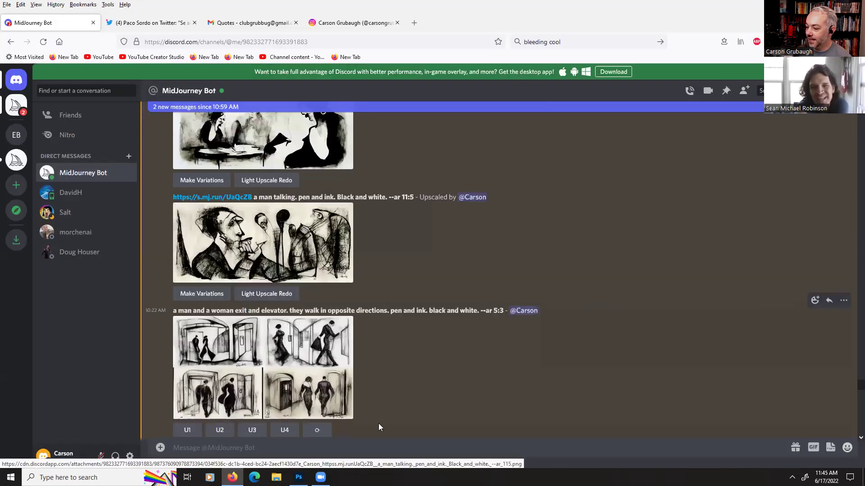
- From File Explorer, view covera.png maximized and Cover.png in the photo viewer, and return to the Discord conversation
click(276, 477)
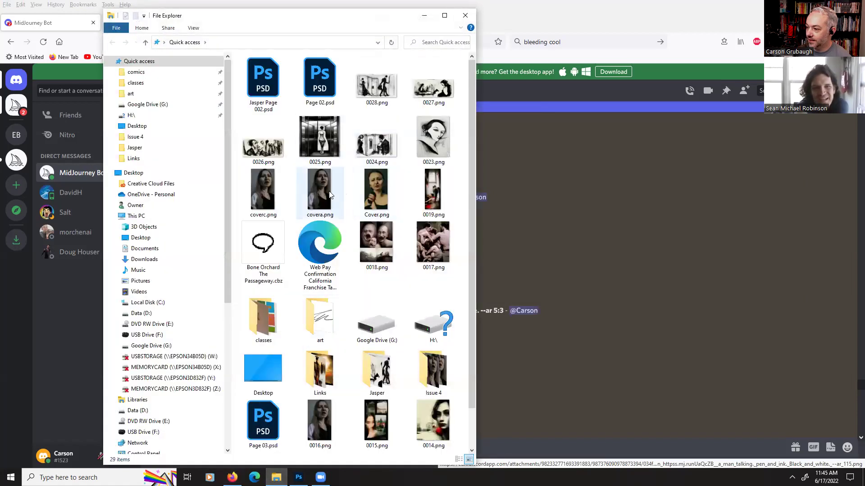
double_click(325, 193)
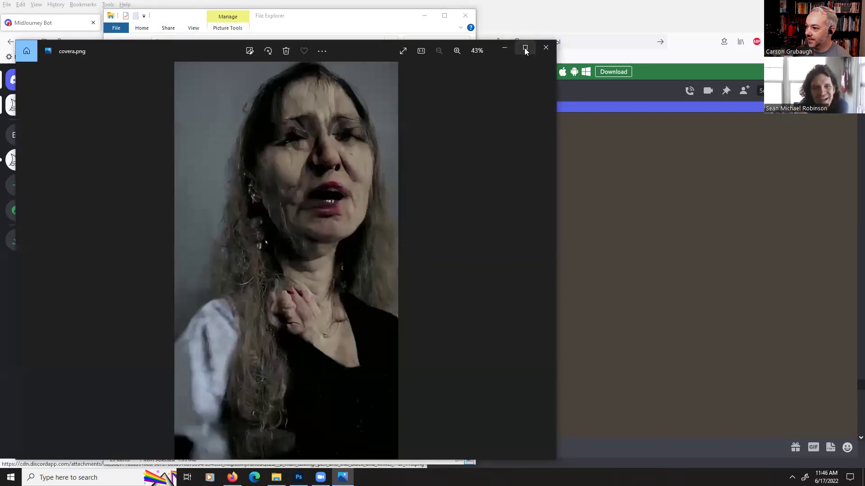
click(524, 47)
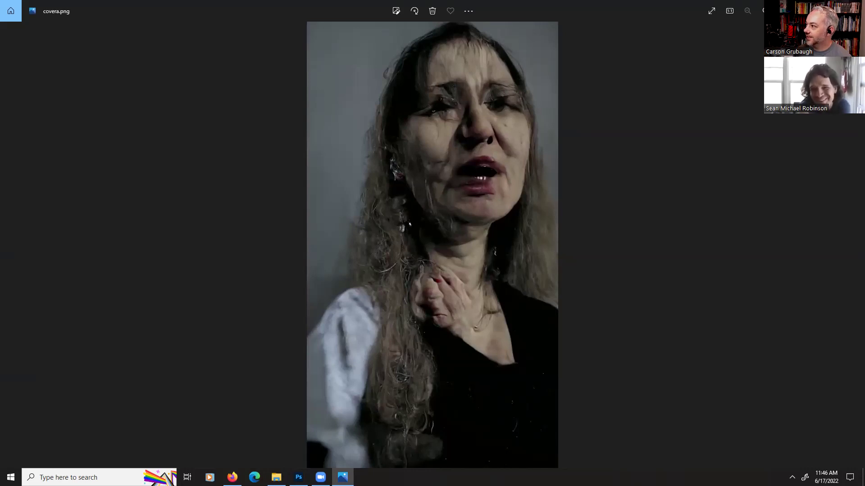
key(alt+Tab)
double_click(386, 192)
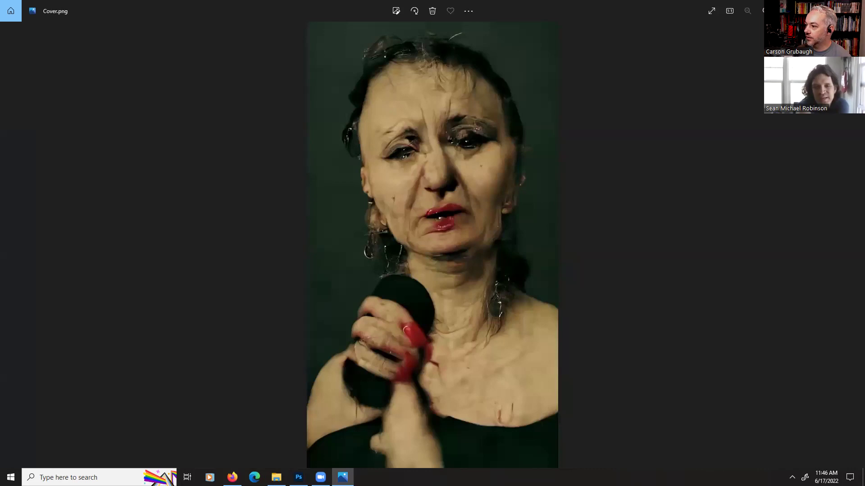
key(alt+F4)
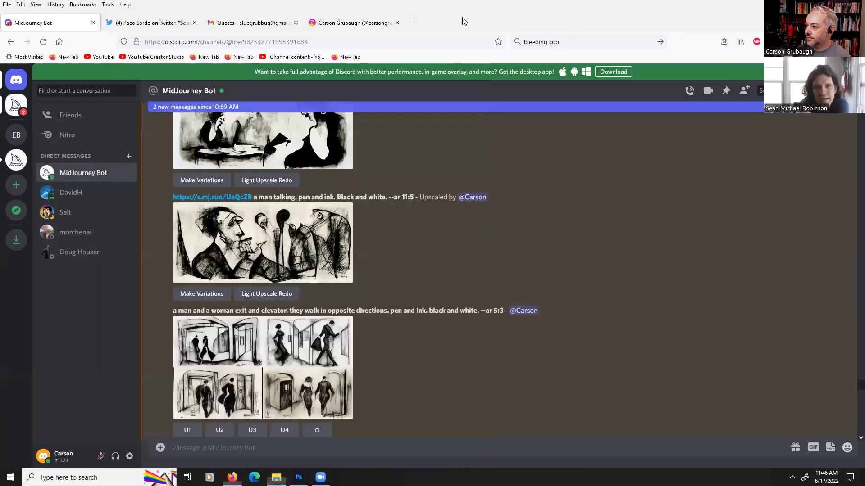
click(463, 16)
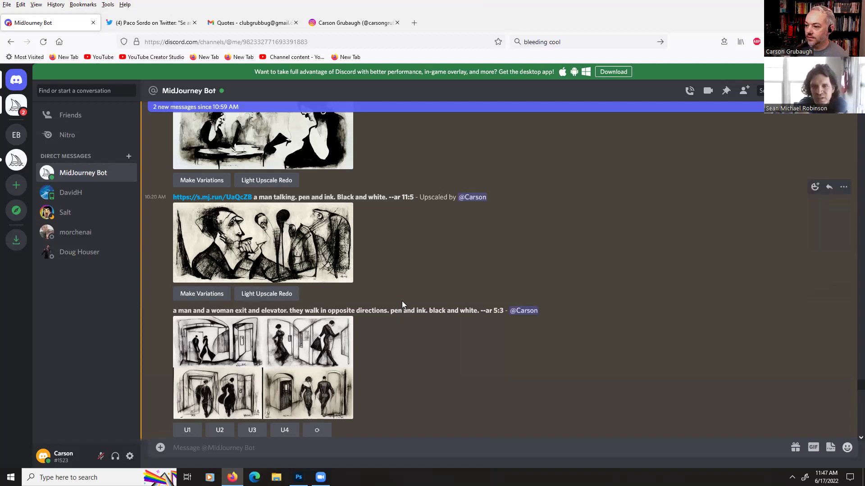
- Compare the "a man and a woman exit and elevator" image grid with the variations grid that follows it
scroll(402, 305, up, 1)
scroll(402, 305, down, 1)
scroll(402, 304, down, 1)
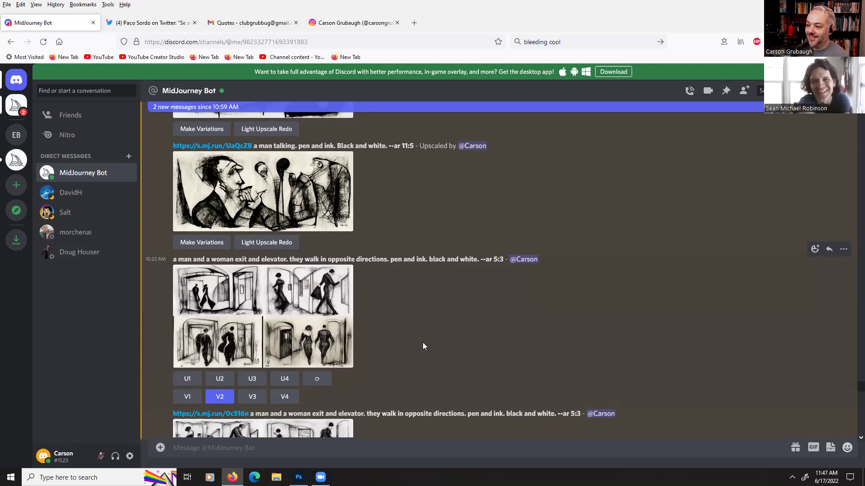
scroll(423, 346, down, 1)
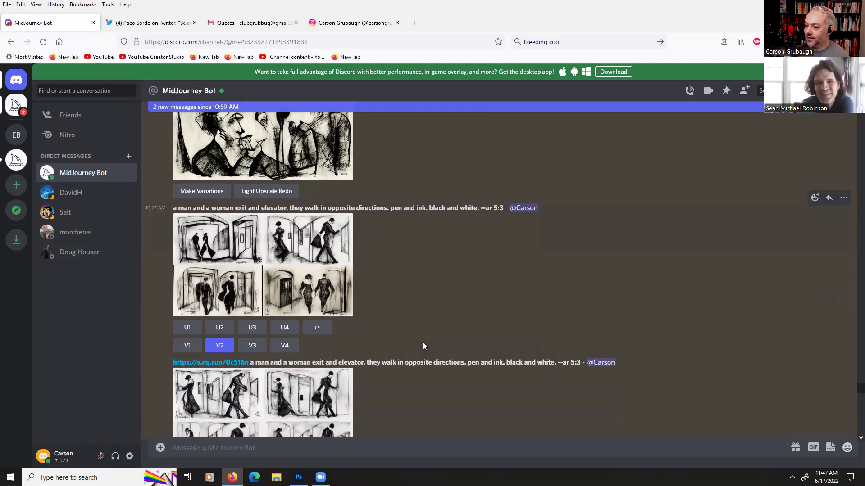
scroll(423, 346, up, 2)
scroll(422, 343, down, 5)
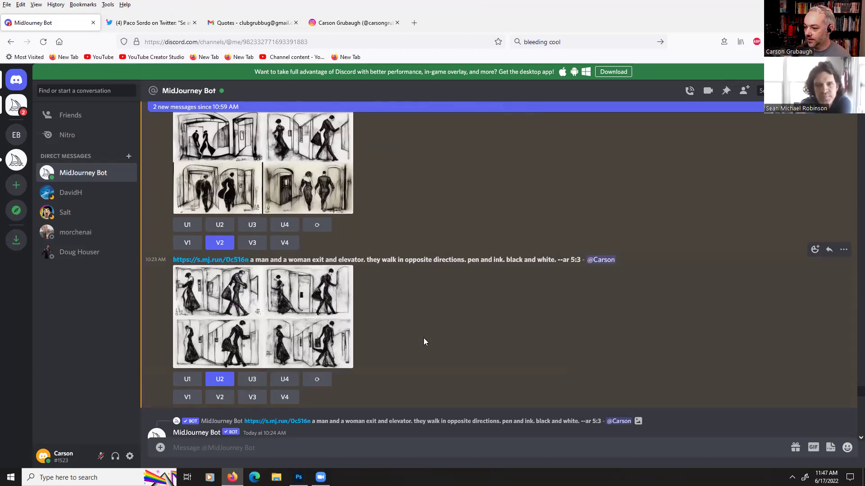
scroll(351, 353, up, 3)
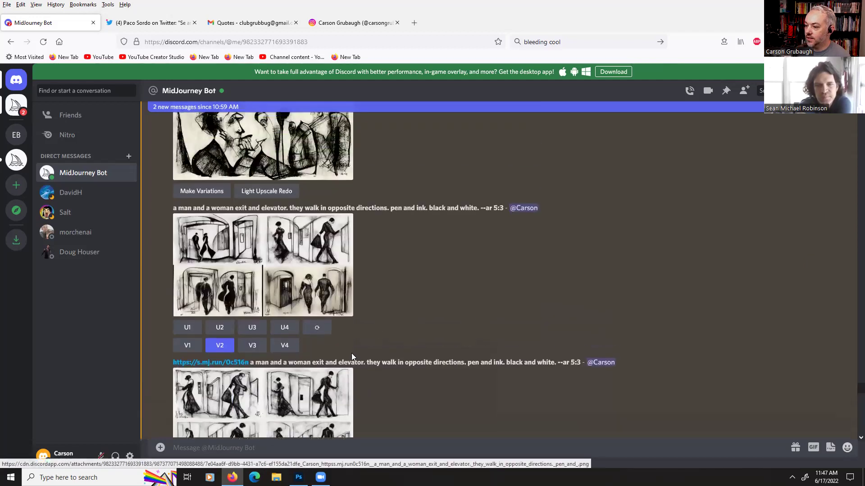
scroll(484, 279, up, 1)
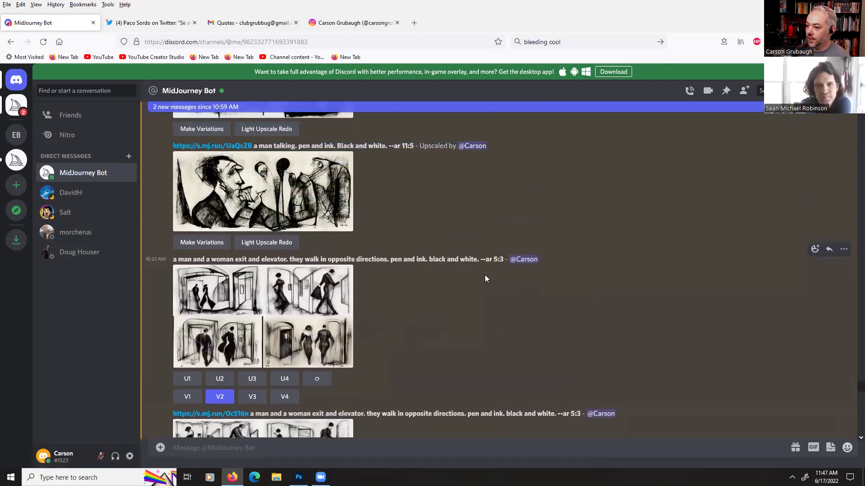
scroll(485, 278, down, 3)
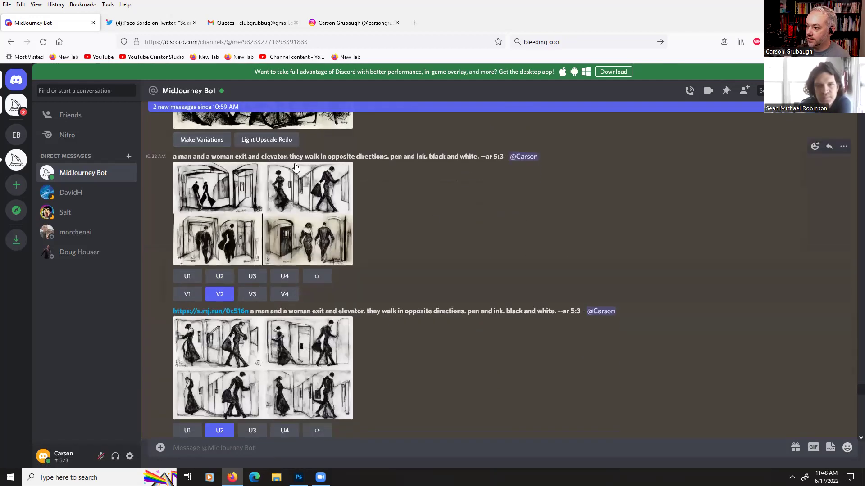
- Highlight the scene description and the "pen and ink" and black-and-white style wording in the first elevator prompt to review it
mouse_move(179, 156)
mouse_down()
mouse_move(285, 168)
mouse_move(281, 157)
mouse_move(294, 158)
mouse_move(275, 158)
mouse_move(445, 159)
mouse_up()
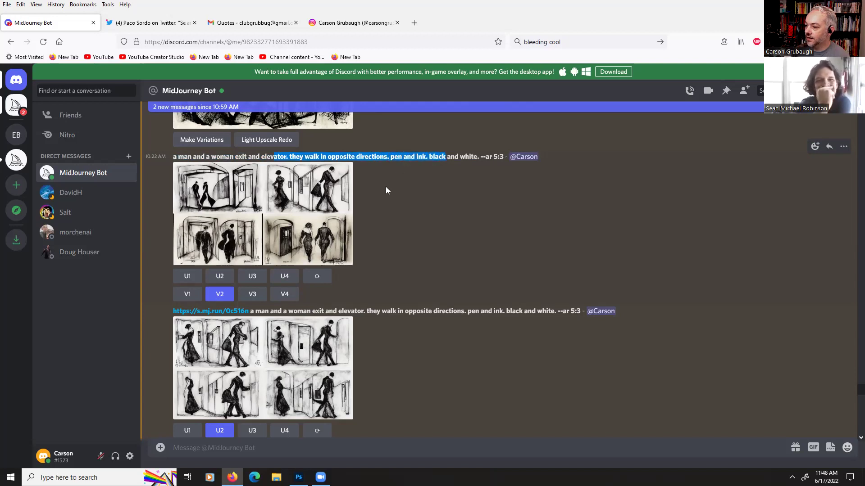
click(399, 189)
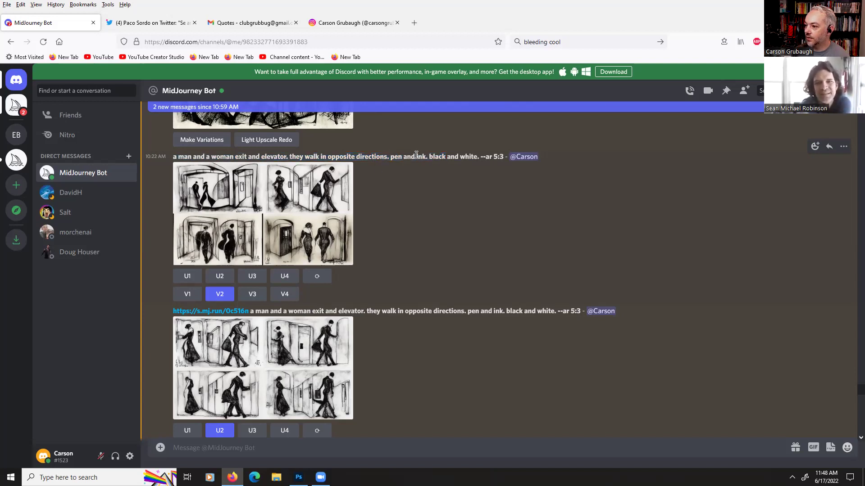
drag(390, 157, 436, 157)
click(413, 193)
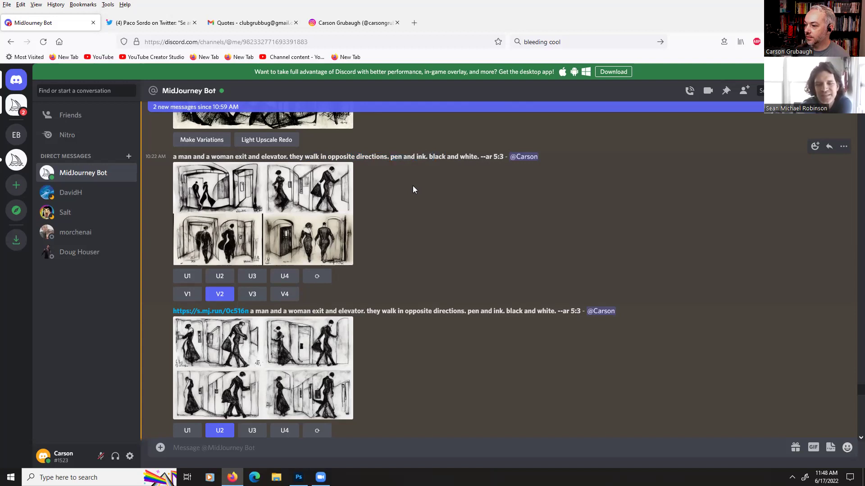
drag(390, 157, 430, 153)
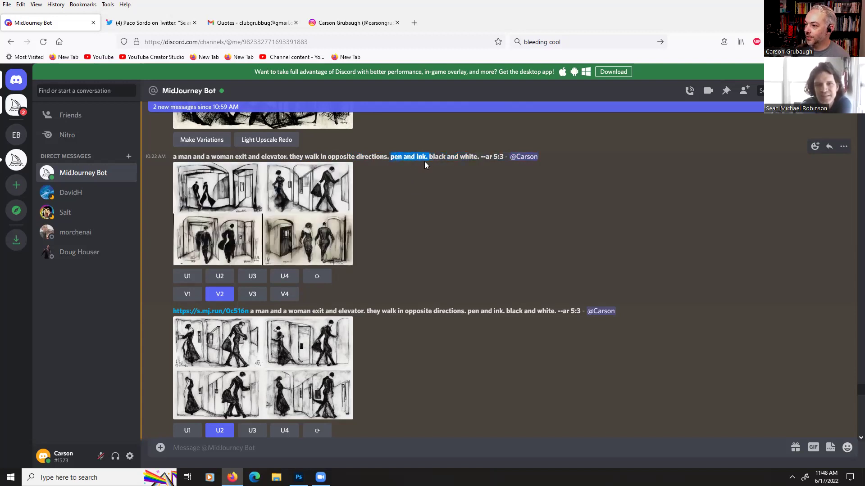
click(419, 165)
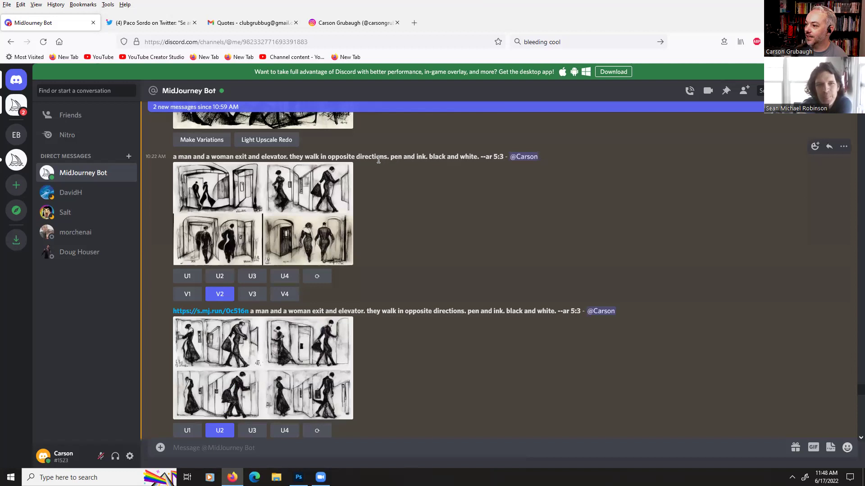
drag(451, 161, 491, 159)
click(471, 156)
click(477, 175)
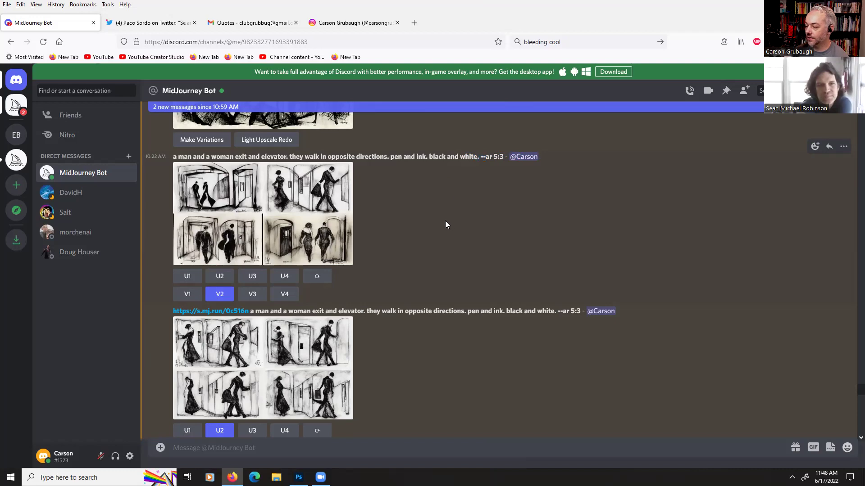
- View the first four-image elevator grid enlarged and close the preview
click(267, 205)
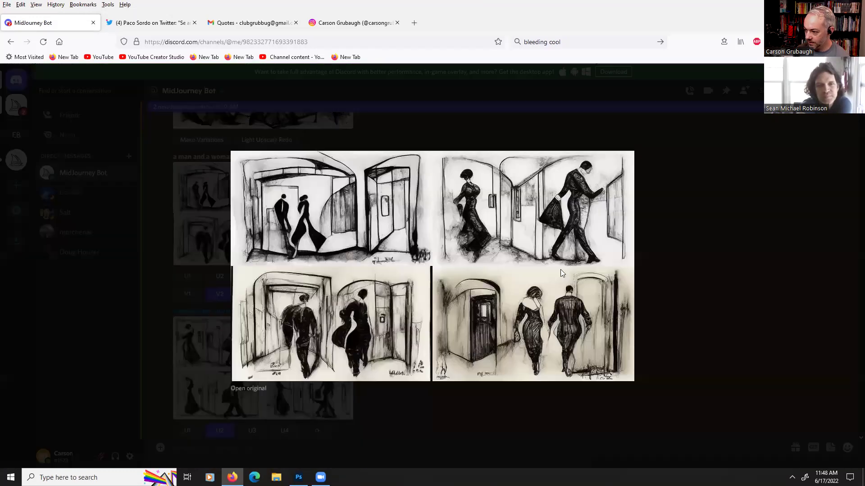
click(663, 230)
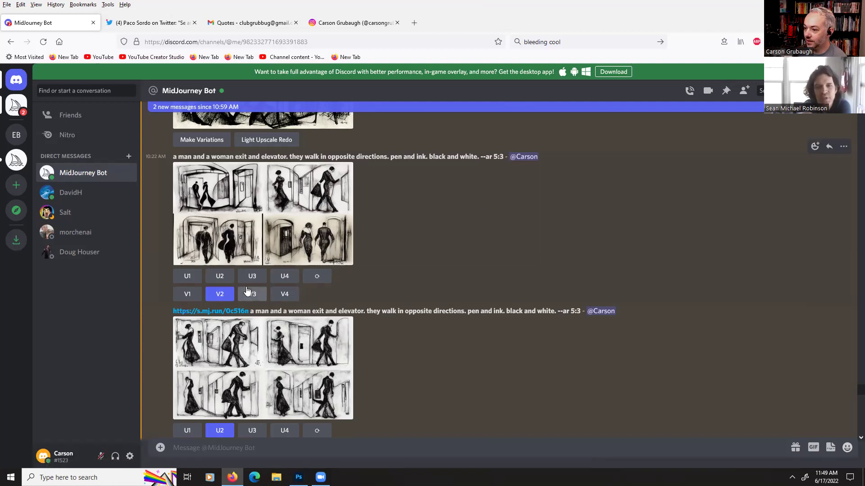
- Open the original of the first upscaled elevator image in a separate page, inspect it zoomed in, and return to the conversation
scroll(220, 293, down, 3)
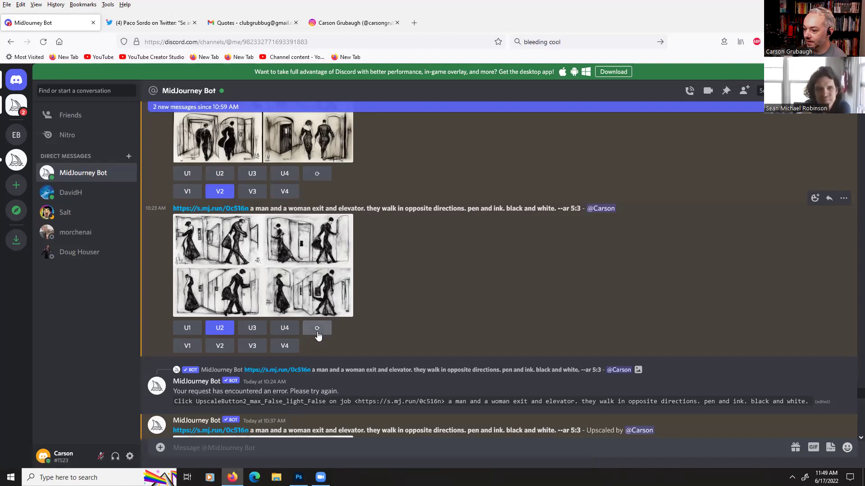
scroll(317, 331, down, 5)
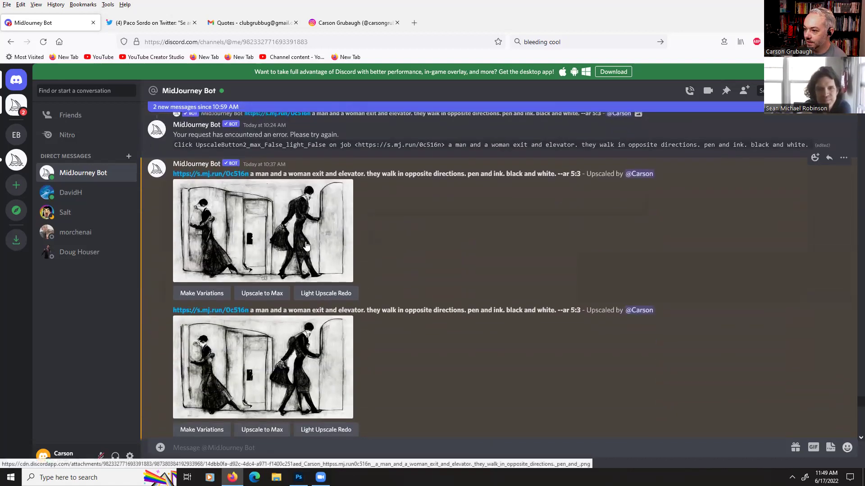
click(265, 260)
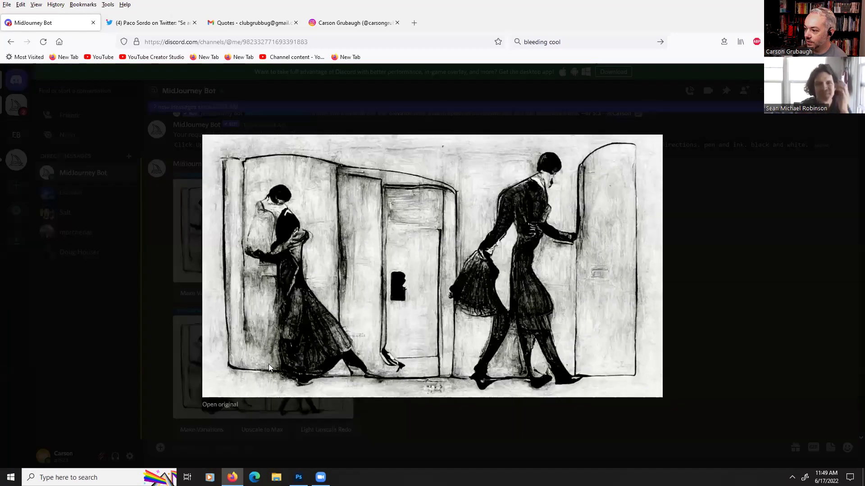
click(217, 405)
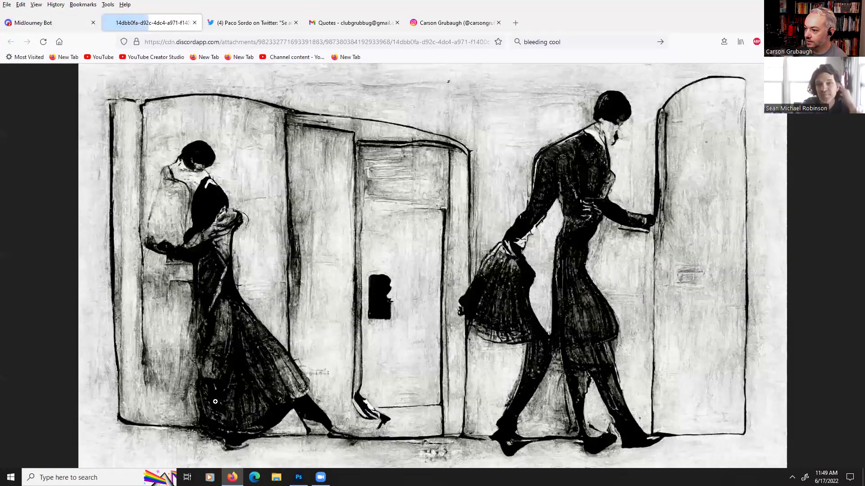
click(399, 318)
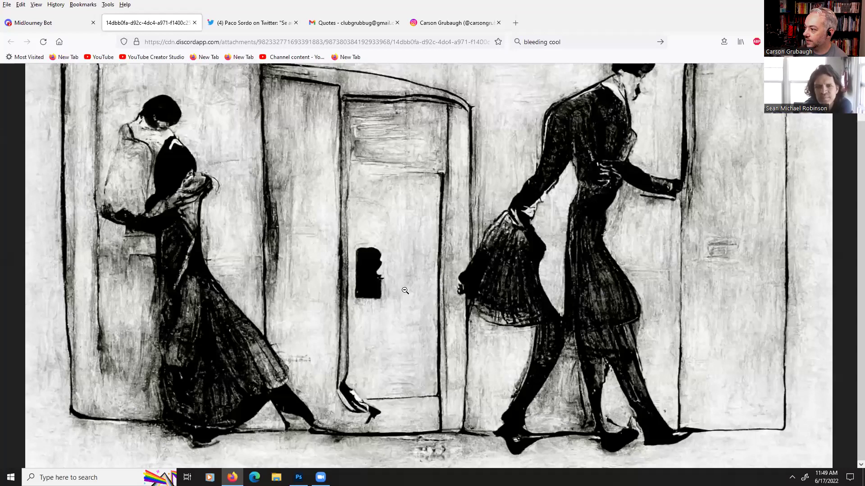
click(403, 292)
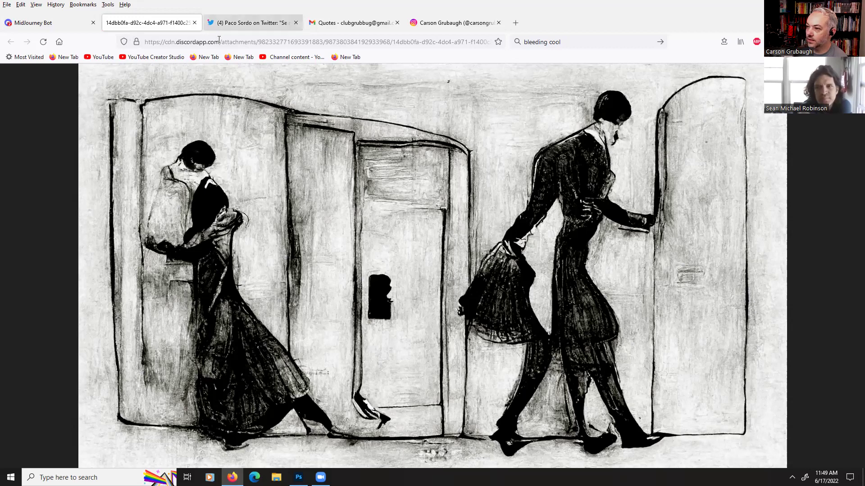
click(195, 23)
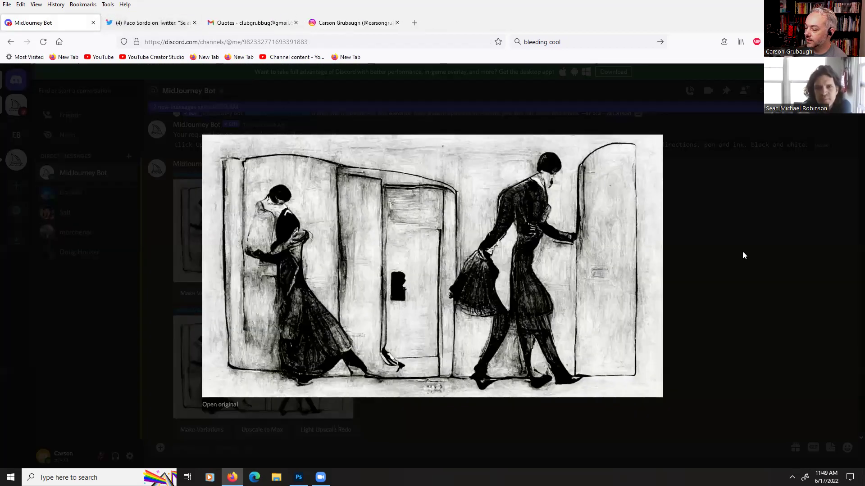
click(731, 255)
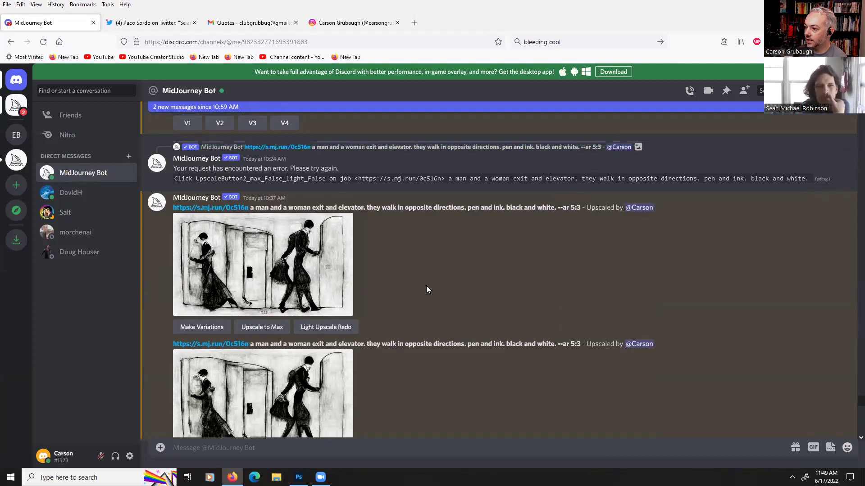
- View the "camera above and behind. a man sitting in a cubicle" image grid enlarged and close the preview
scroll(426, 286, down, 2)
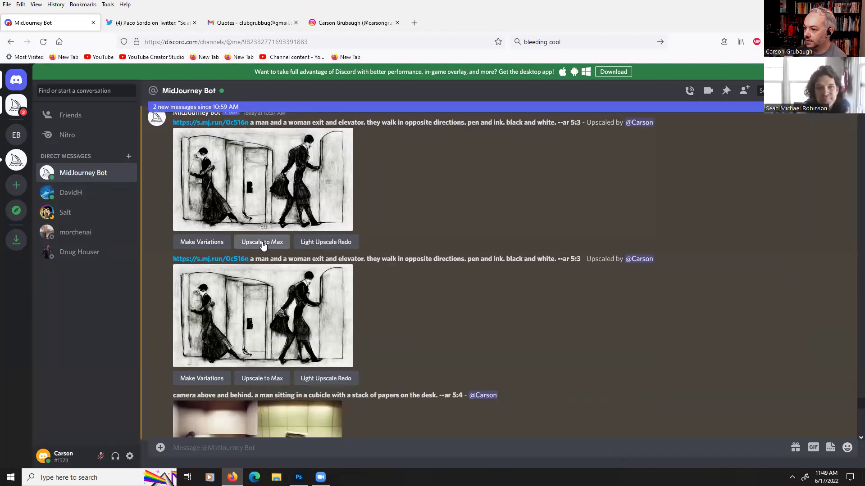
scroll(531, 228, down, 4)
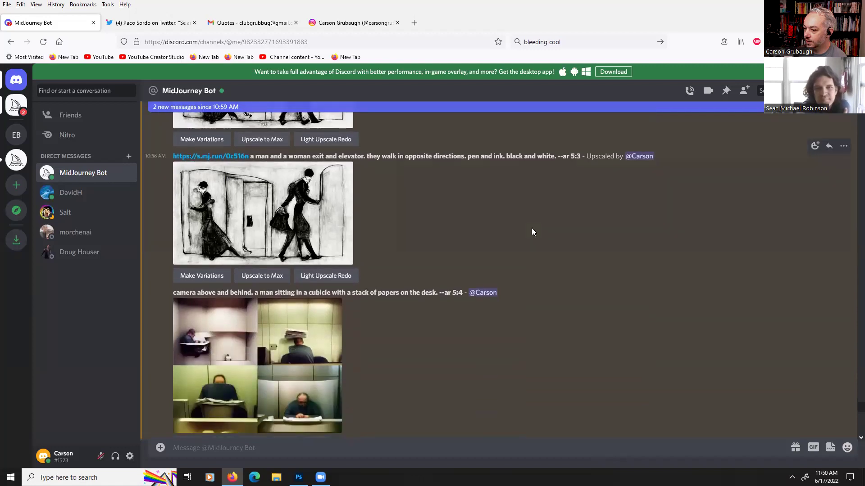
scroll(532, 231, down, 2)
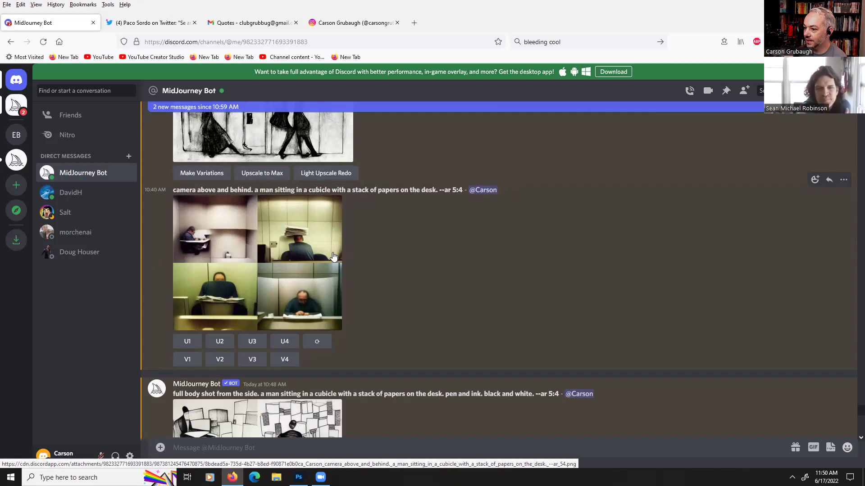
click(276, 283)
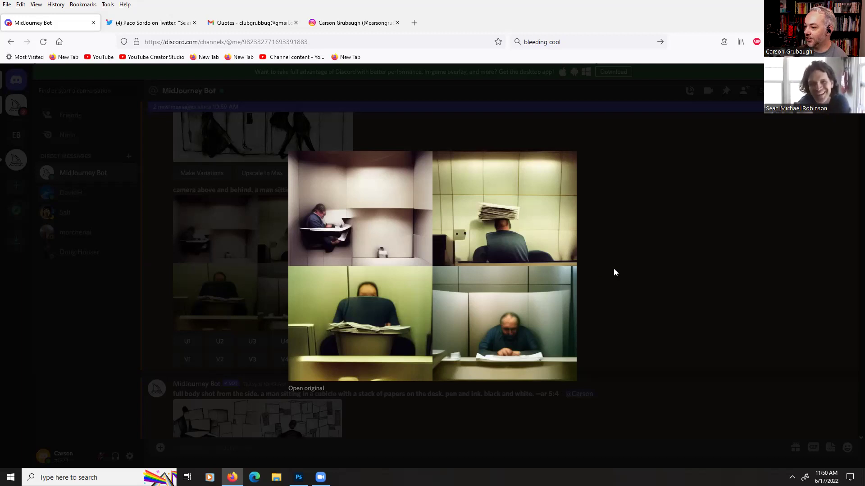
click(608, 271)
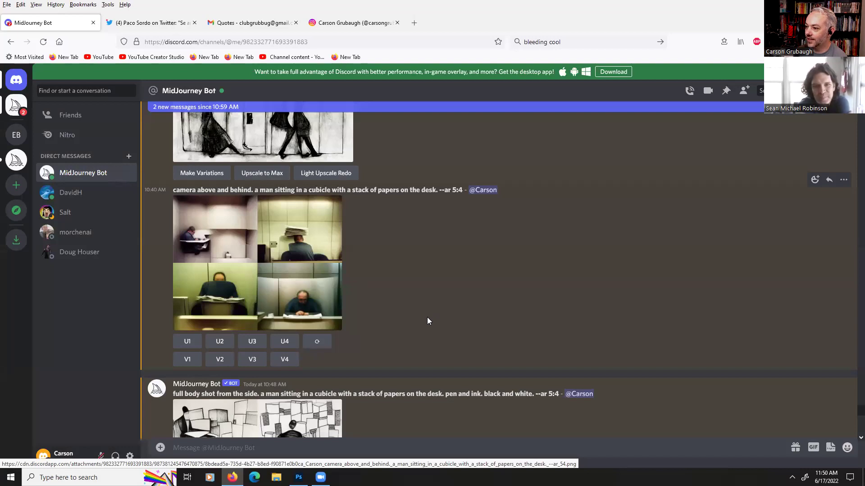
- Compare the elevator and cubicle results, examining the "full body shot from the side" pen-and-ink grid and its variation grids
scroll(427, 317, up, 5)
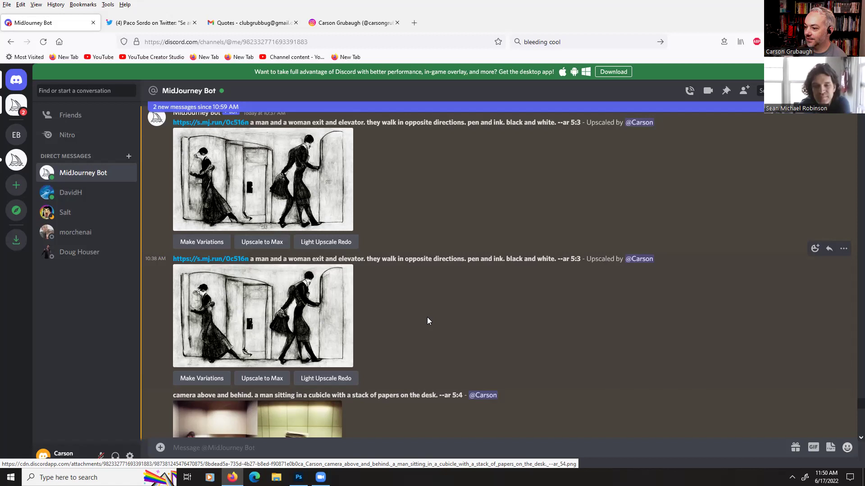
scroll(418, 349, down, 3)
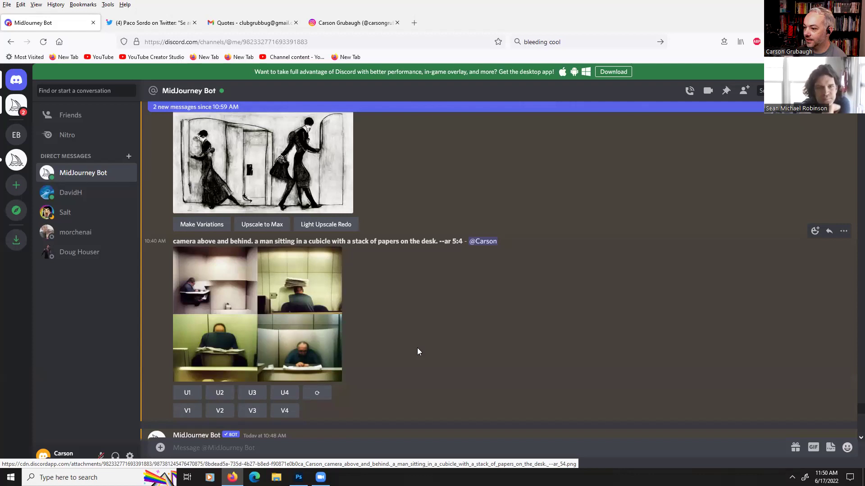
scroll(417, 352, down, 1)
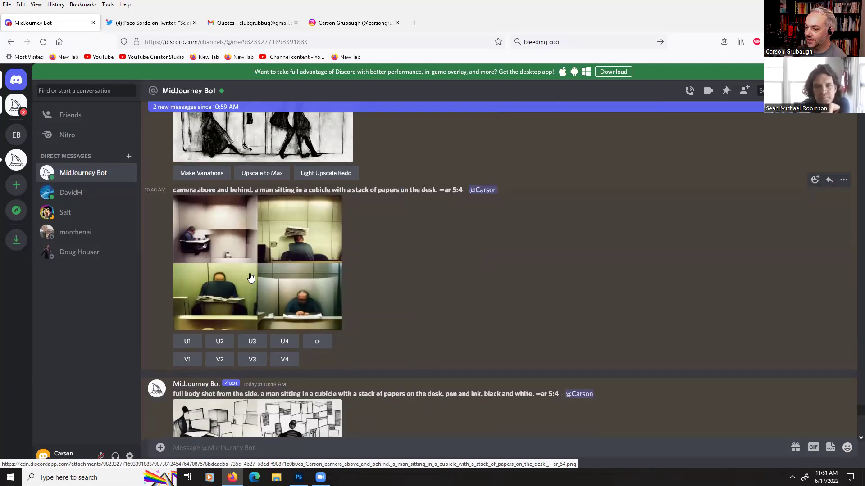
scroll(386, 334, down, 1)
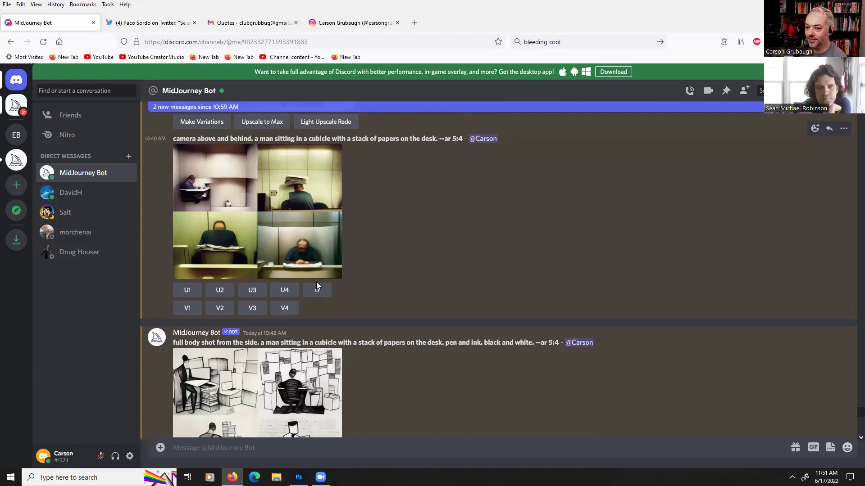
scroll(377, 298, down, 3)
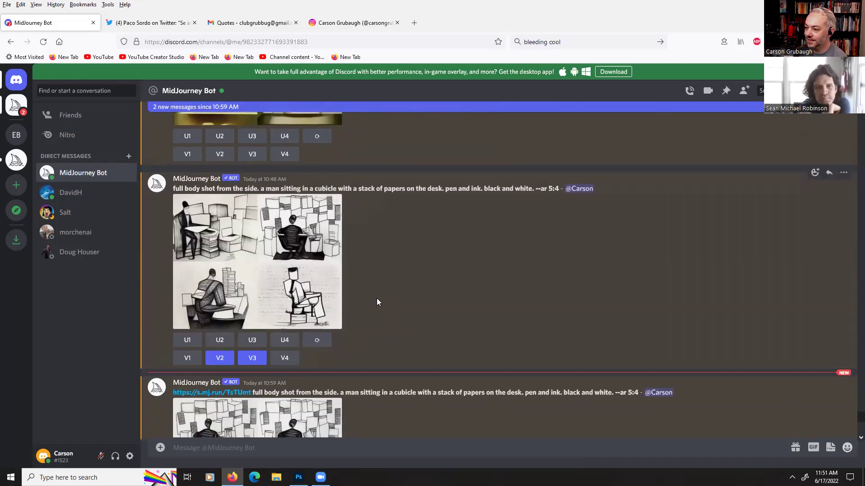
scroll(377, 299, down, 2)
scroll(376, 299, up, 2)
scroll(390, 256, down, 7)
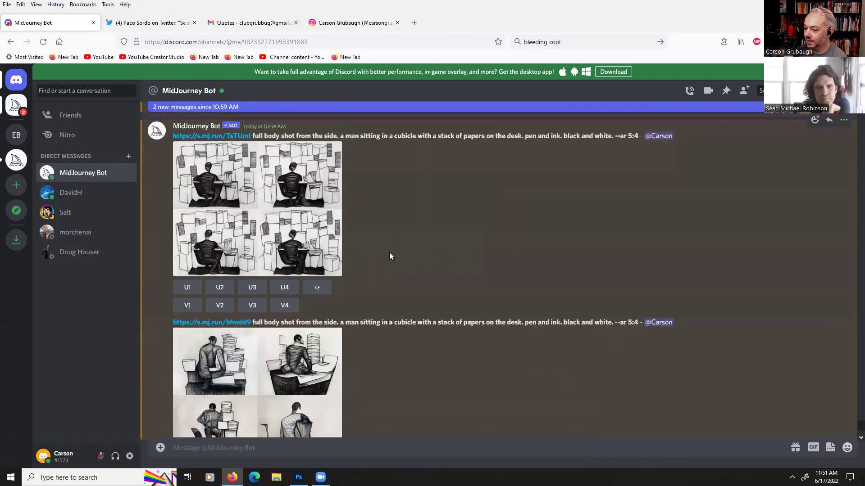
scroll(390, 256, up, 8)
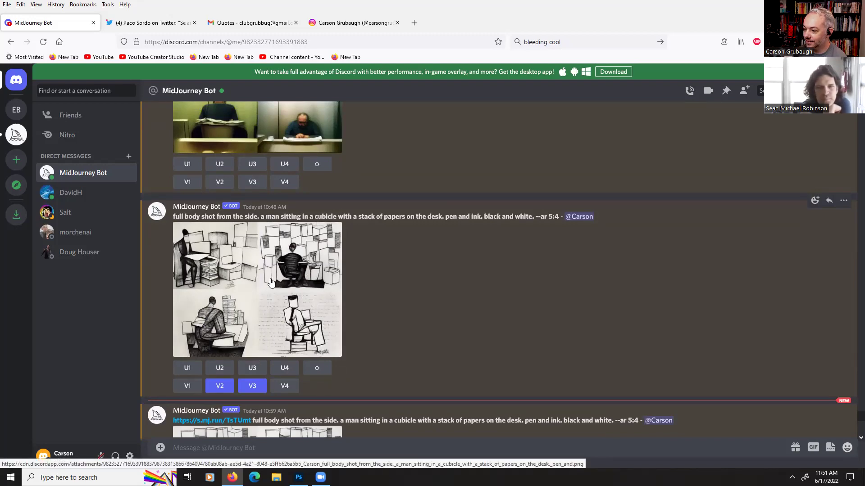
scroll(289, 334, down, 8)
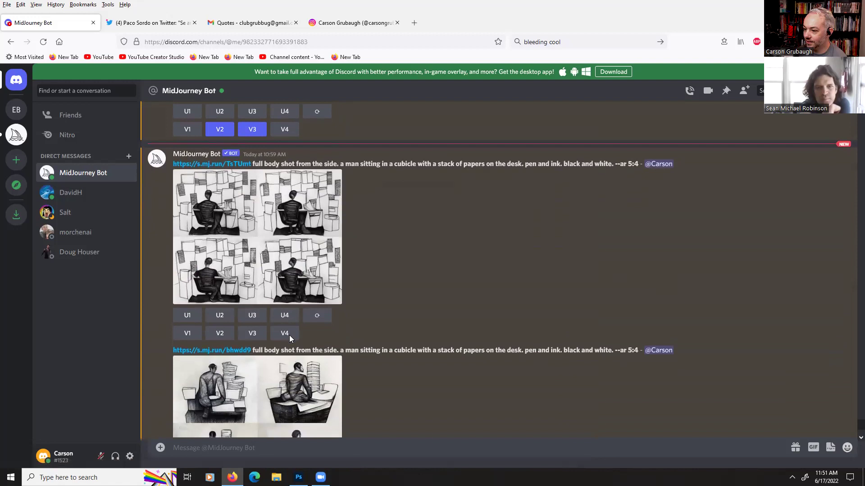
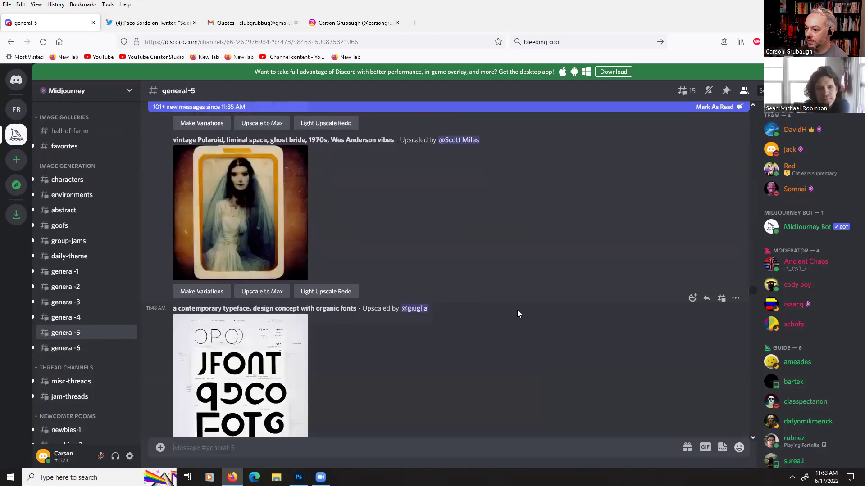
- Browse the general-5 channel's generations, view the "vintage Polaroid, demon wedding, 1970s" image grid enlarged, and close the preview
scroll(517, 310, up, 4)
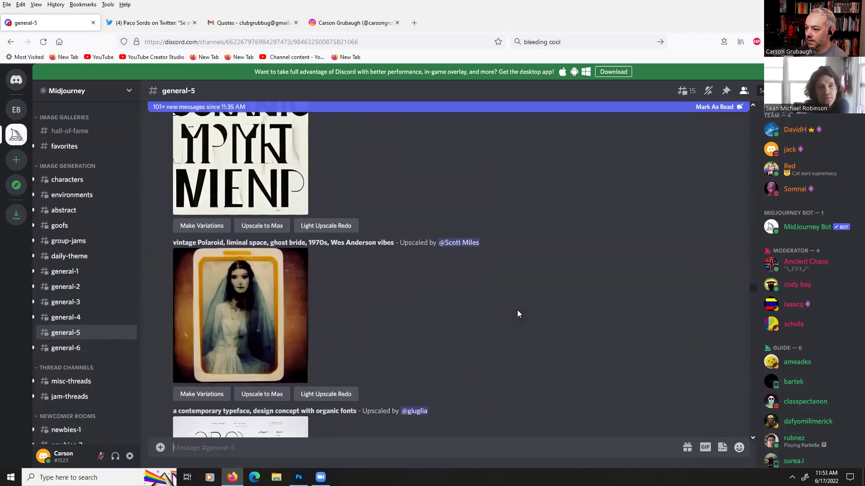
scroll(436, 298, down, 10)
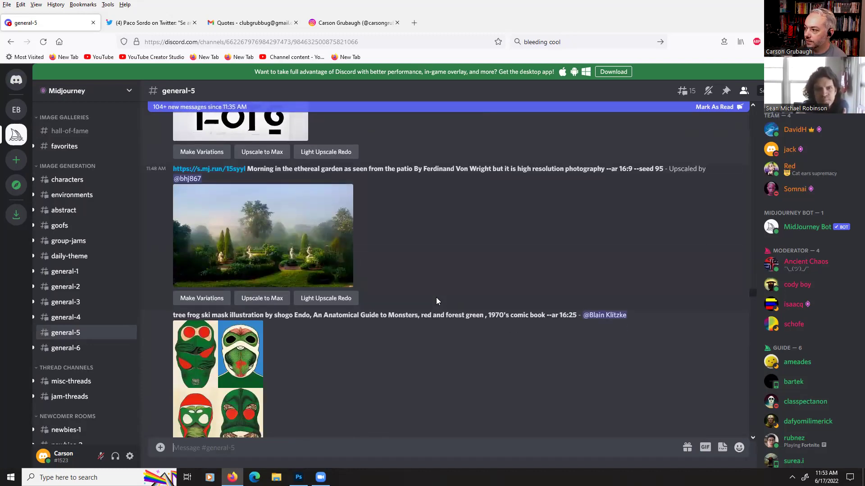
scroll(436, 299, down, 1)
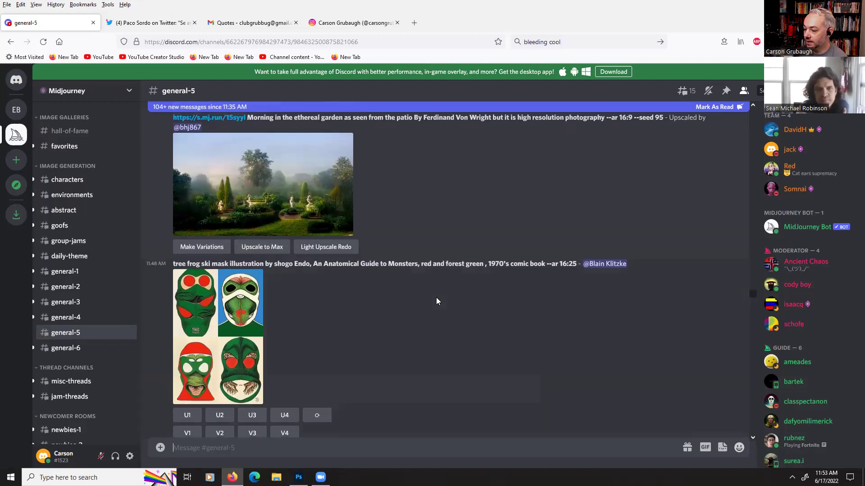
scroll(436, 299, down, 4)
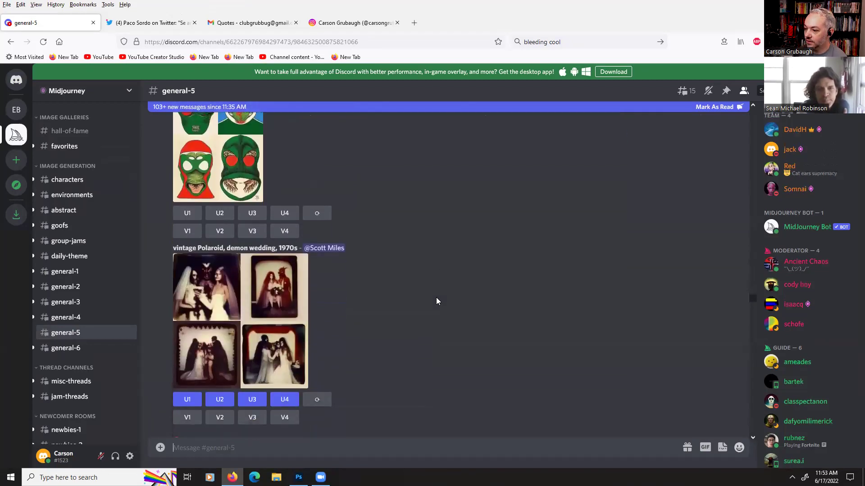
scroll(436, 297, down, 1)
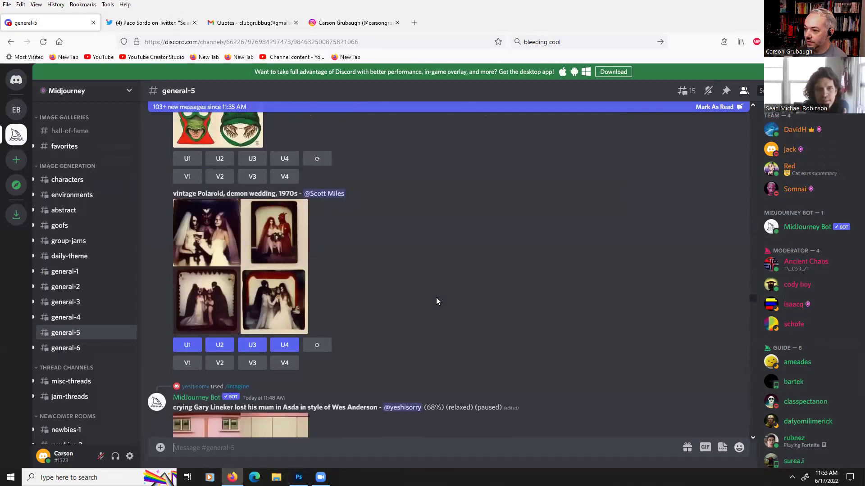
click(228, 232)
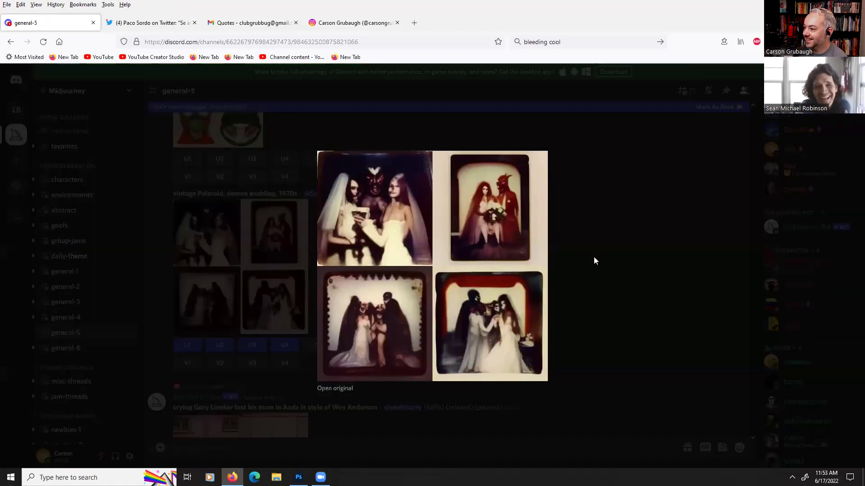
click(594, 256)
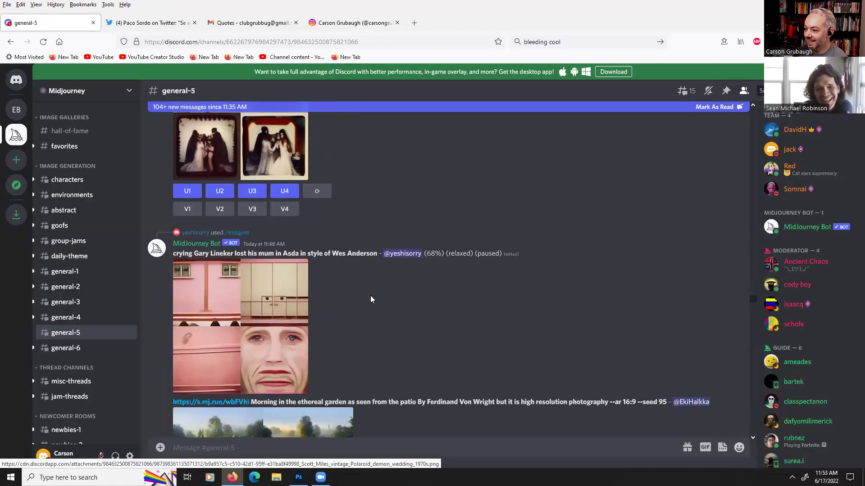
- View the "Morning in the ethereal garden" grid and the Princess Leia portrait grid enlarged, closing each preview
scroll(370, 295, down, 1)
scroll(271, 279, down, 3)
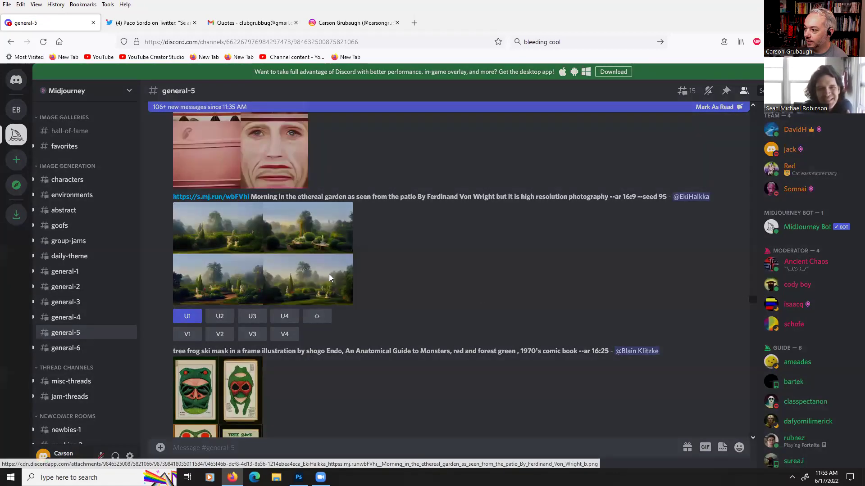
click(329, 277)
click(696, 299)
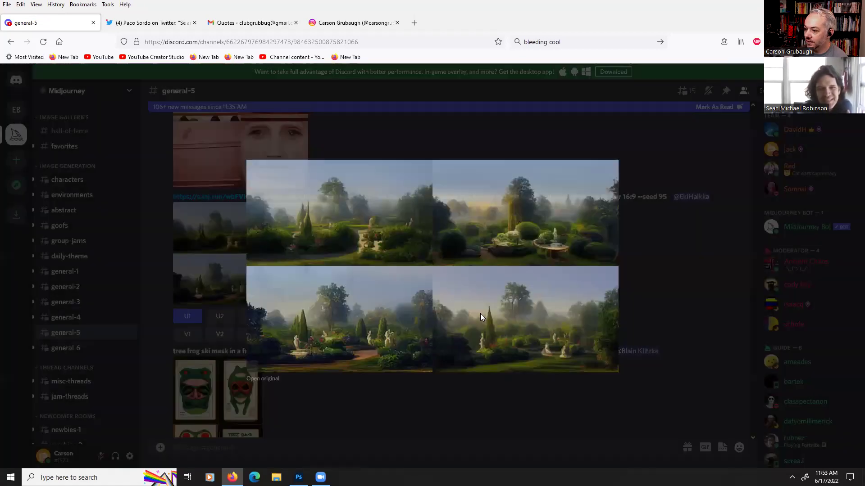
scroll(480, 313, down, 8)
click(315, 267)
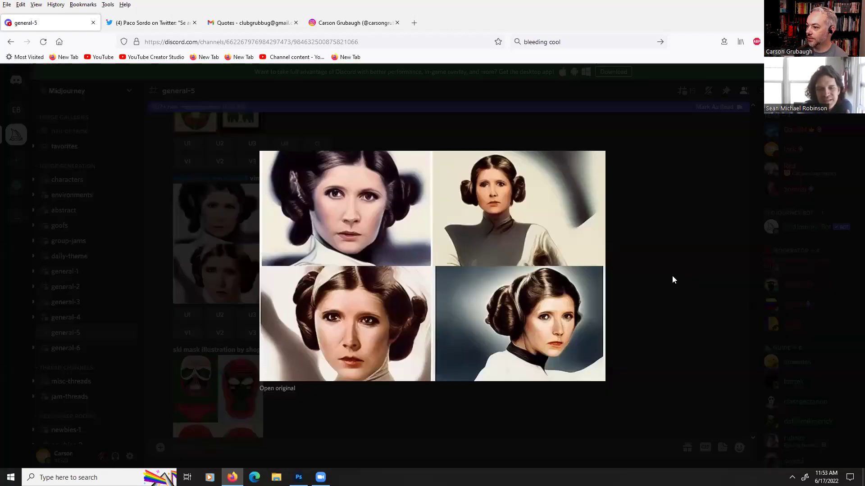
click(624, 282)
- View the upscaled "Morning in the ethereal garden" image with seed 95 enlarged and close the preview
scroll(452, 272, down, 7)
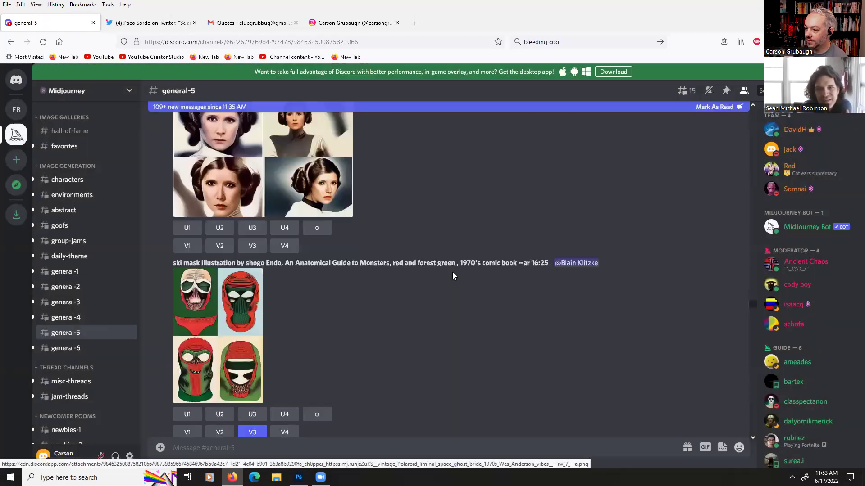
scroll(450, 282, down, 3)
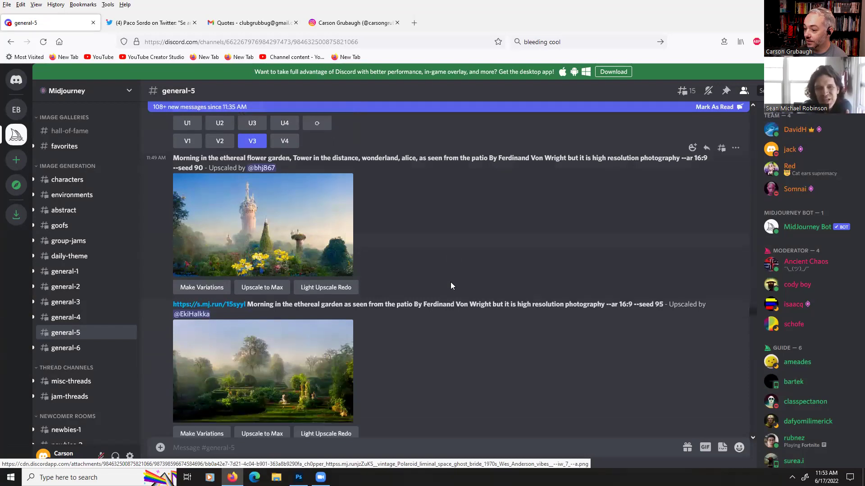
click(261, 262)
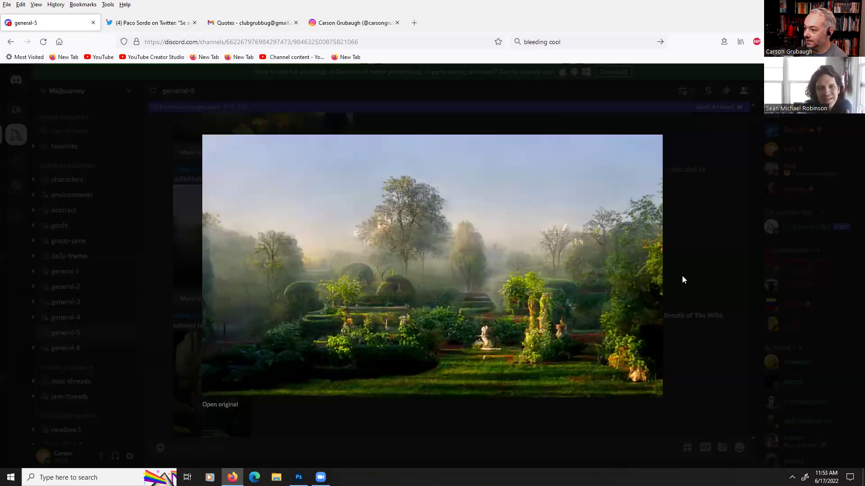
click(686, 256)
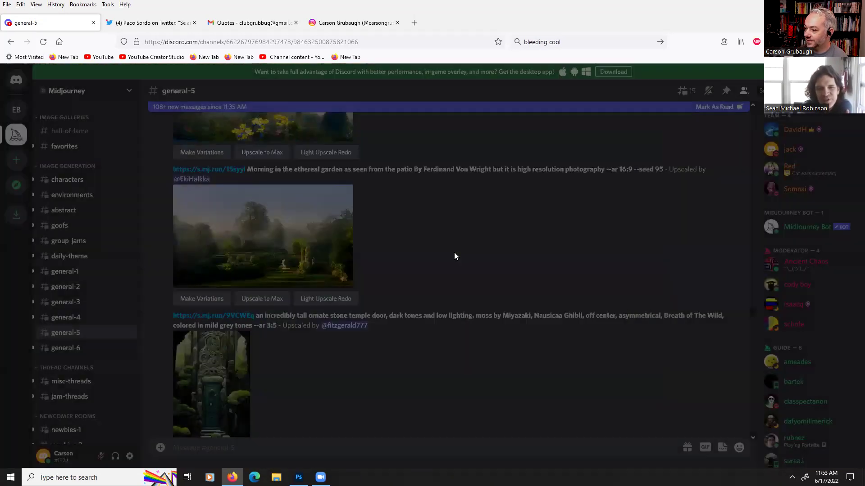
- Examine the upscaled "incredibly tall ornate stone temple door" image enlarged alongside its prompt wording, and close the preview
scroll(443, 254, down, 3)
click(237, 244)
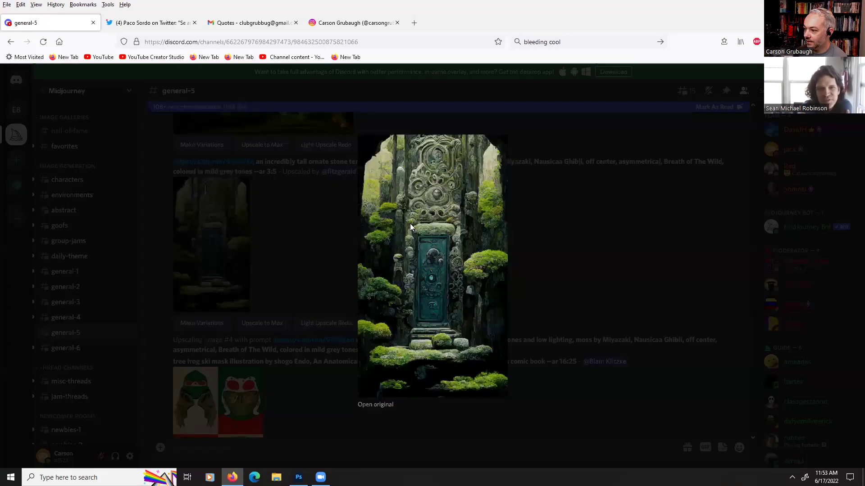
click(620, 200)
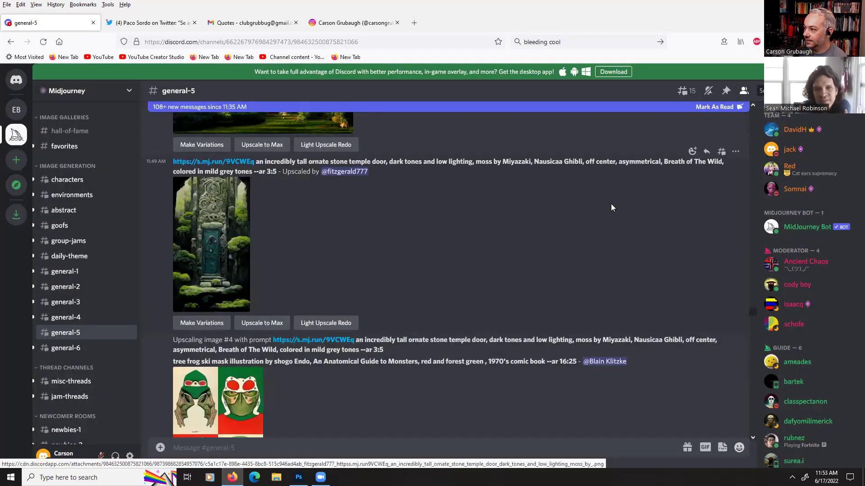
click(225, 259)
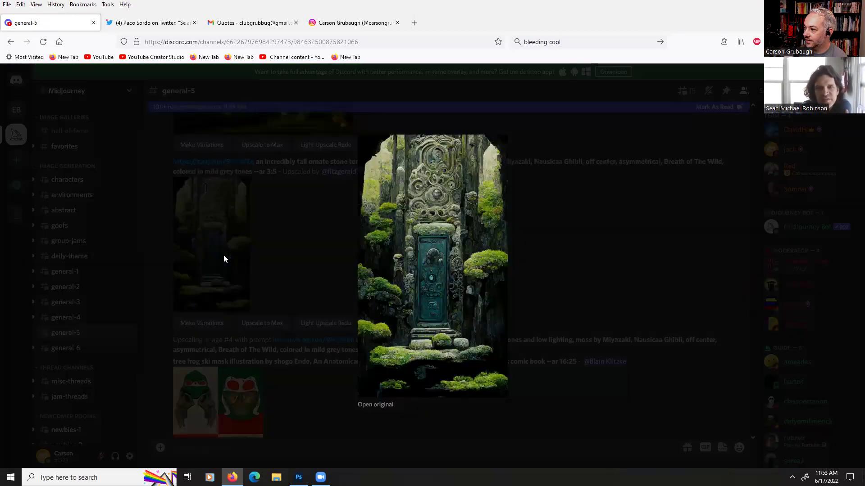
click(641, 233)
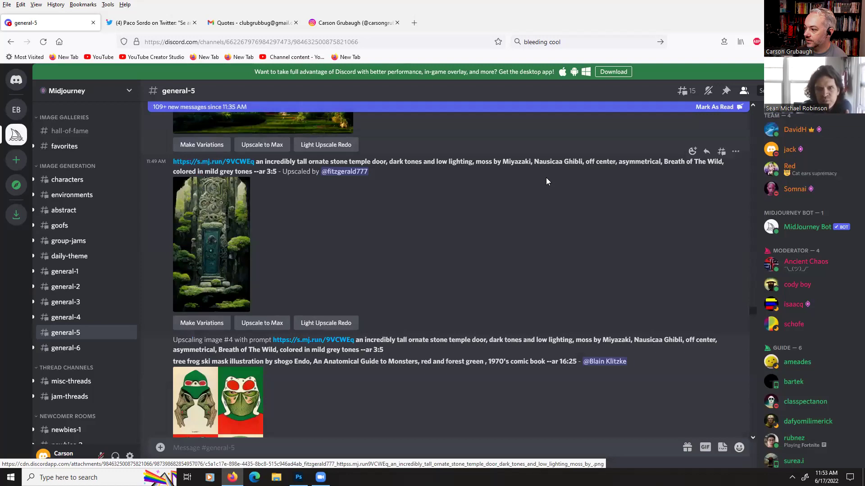
click(211, 252)
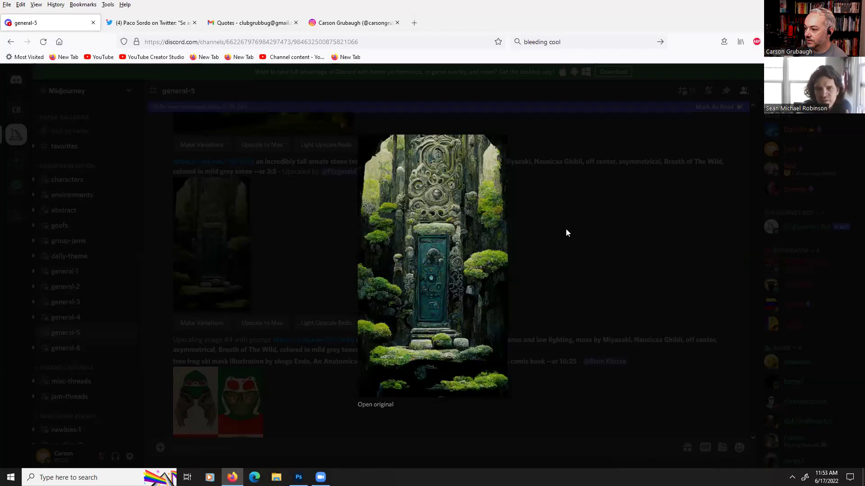
click(566, 229)
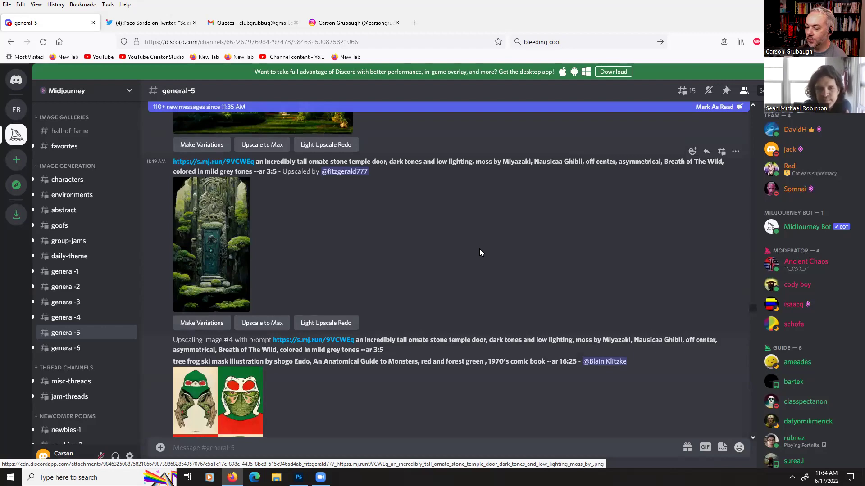
- Browse further through the general-5 channel to examine other members' prompts and generated garden, ski mask, Polaroid and typography images
scroll(449, 301, down, 5)
scroll(448, 298, up, 10)
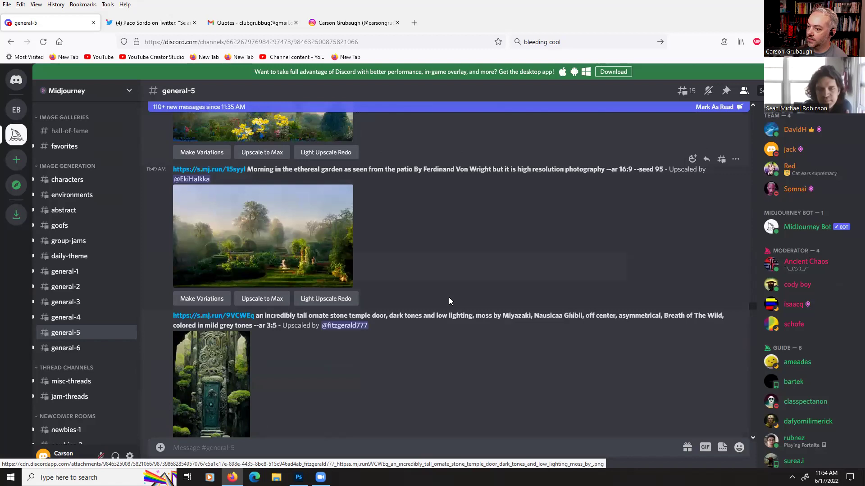
scroll(449, 301, down, 5)
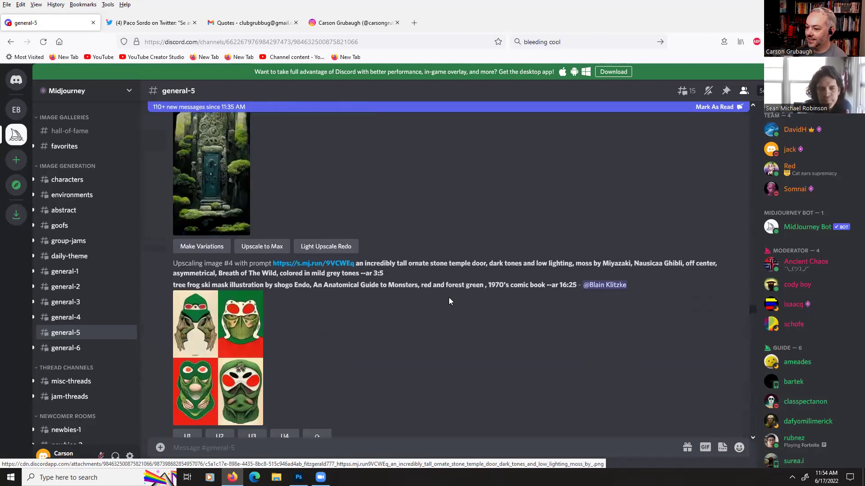
scroll(448, 301, down, 10)
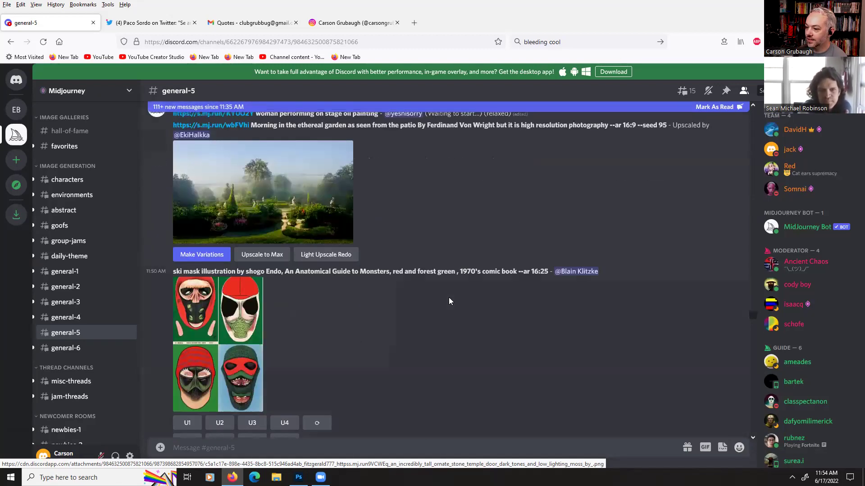
scroll(449, 297, down, 4)
scroll(289, 322, down, 3)
scroll(289, 322, down, 8)
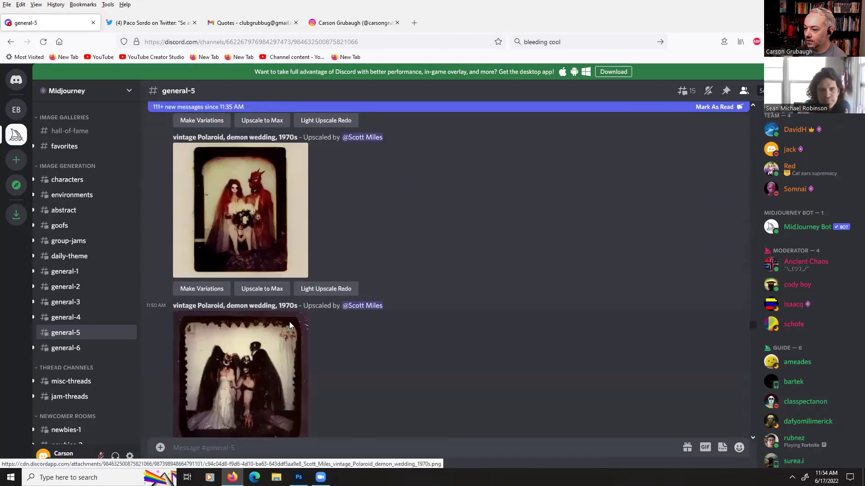
scroll(290, 325, down, 10)
scroll(289, 322, down, 11)
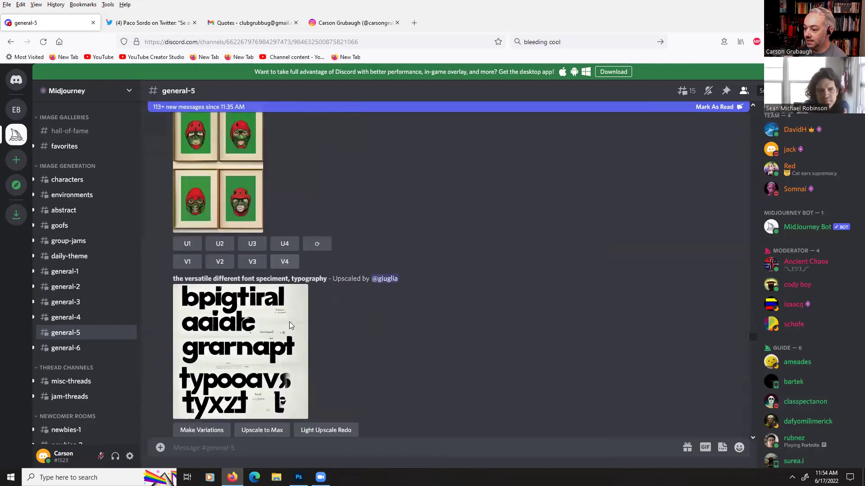
scroll(289, 322, down, 15)
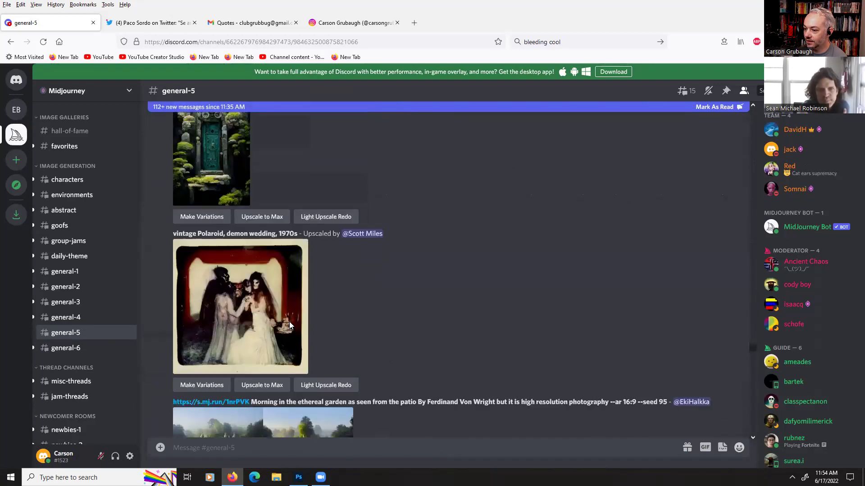
- Browse the general-5 channel's temple door, David Copperfield, Shrek, ski mask and flower garden posts to examine their prompts and images
scroll(287, 307, up, 4)
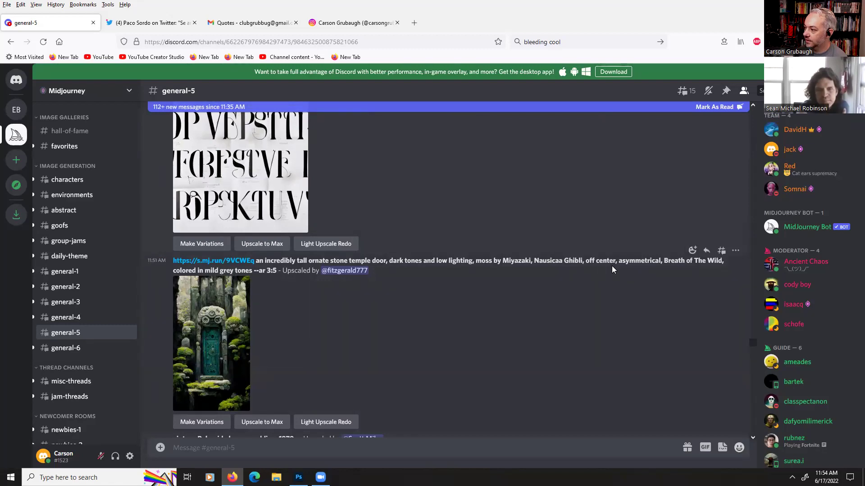
scroll(344, 308, down, 12)
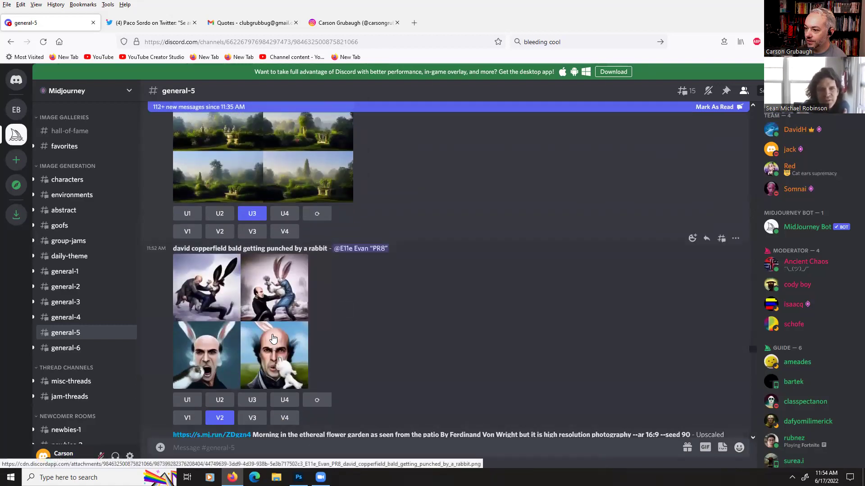
scroll(273, 337, down, 6)
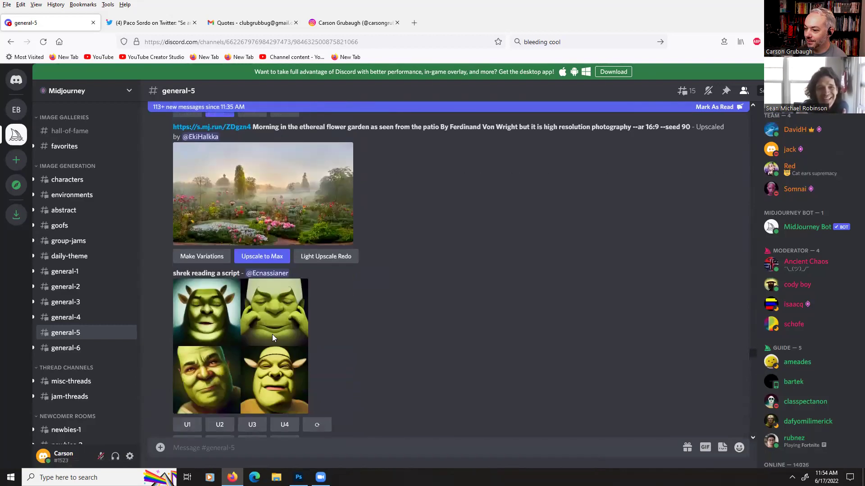
scroll(272, 337, down, 12)
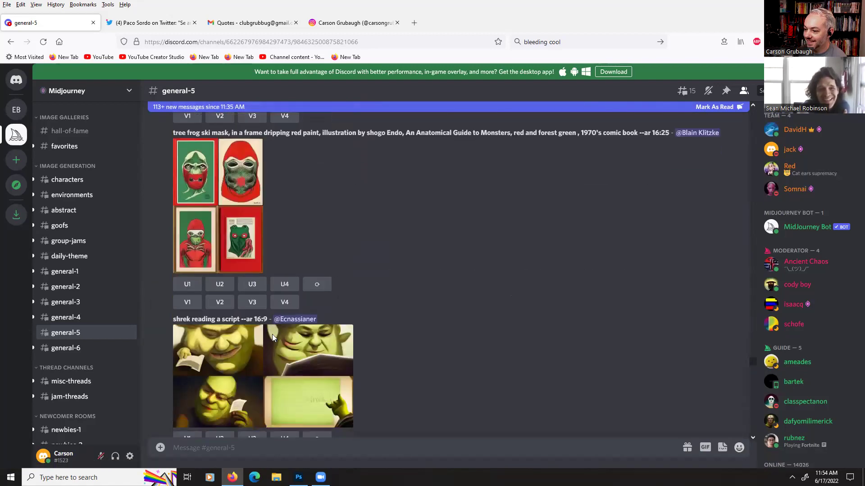
scroll(272, 334, down, 10)
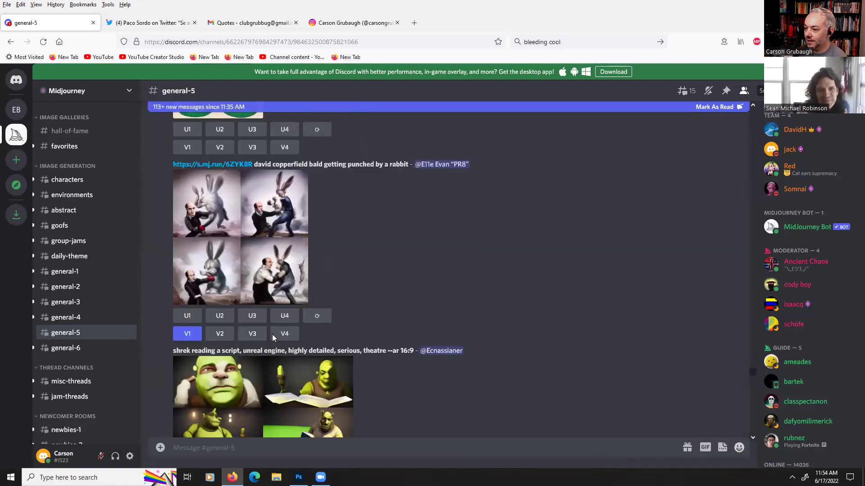
scroll(272, 334, down, 12)
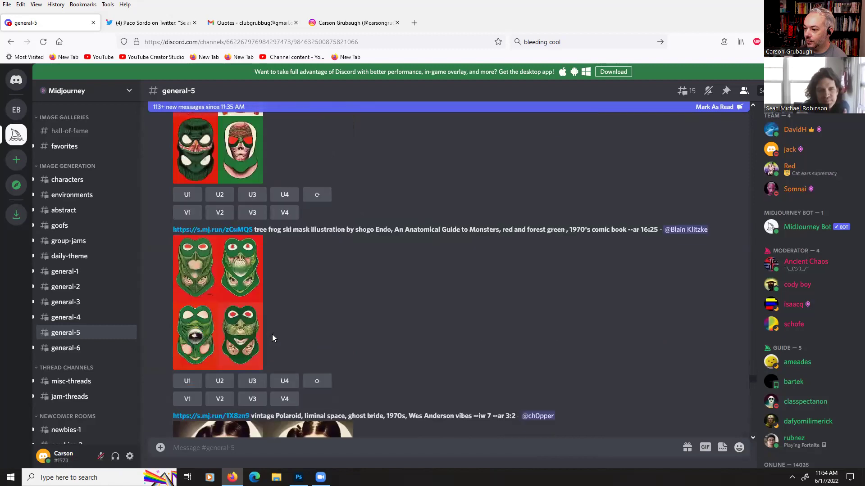
scroll(272, 334, down, 12)
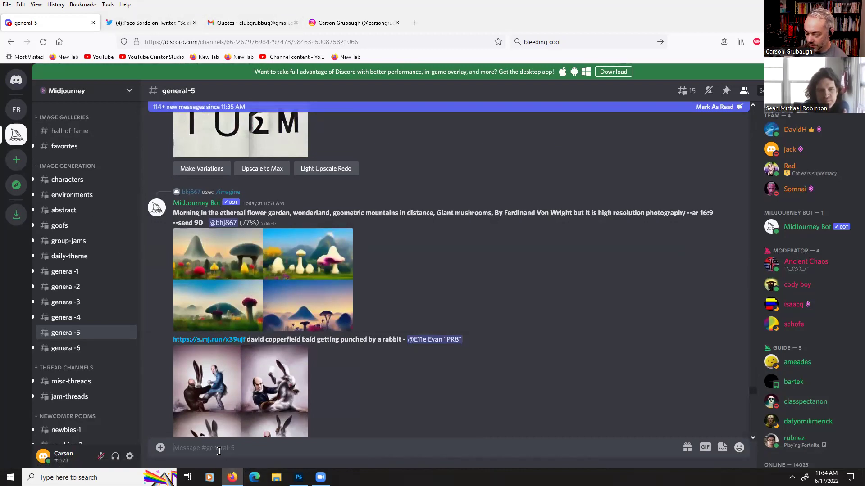
- Start an /imagine command with an empty prompt in the general-5 channel
text(/ima)
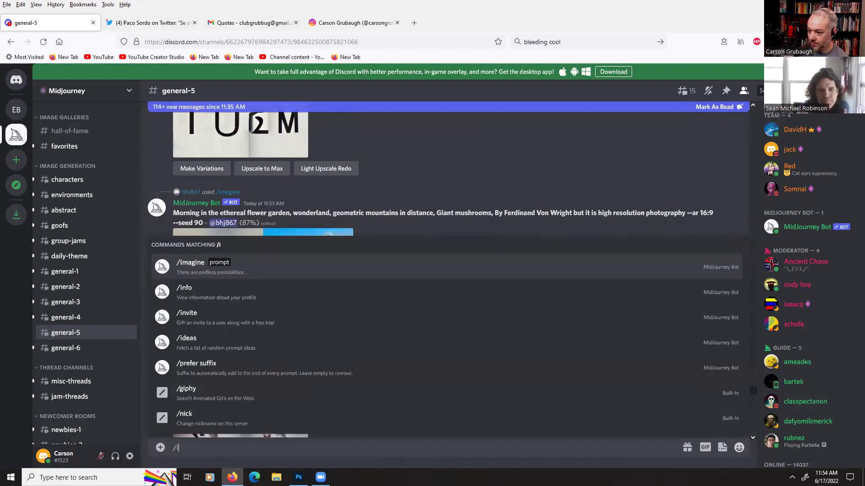
click(223, 414)
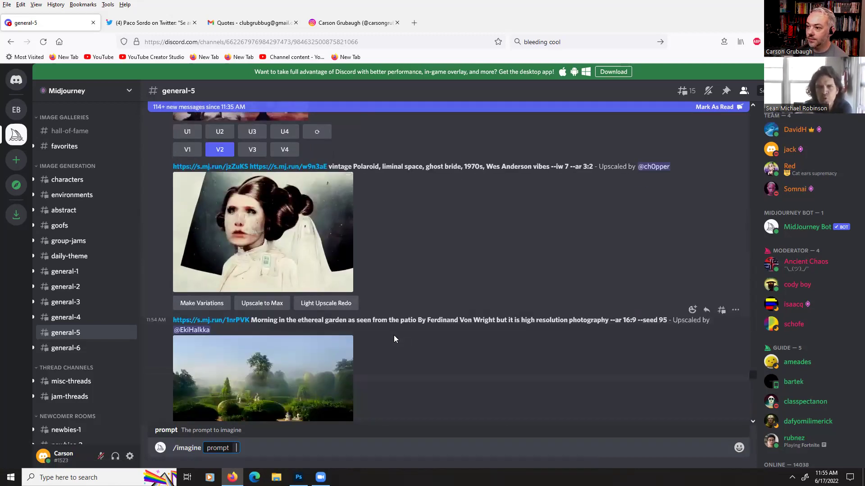
- Search the web for "william adolphe bougerau" in a new browser tab
click(421, 24)
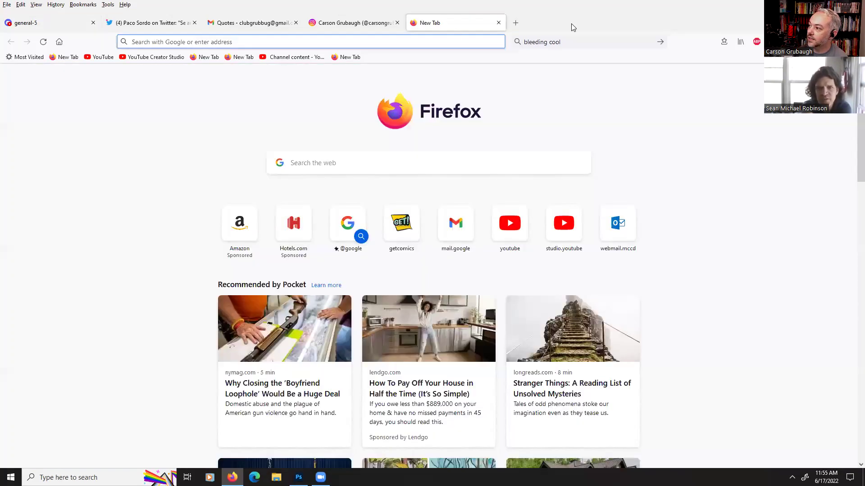
click(584, 43)
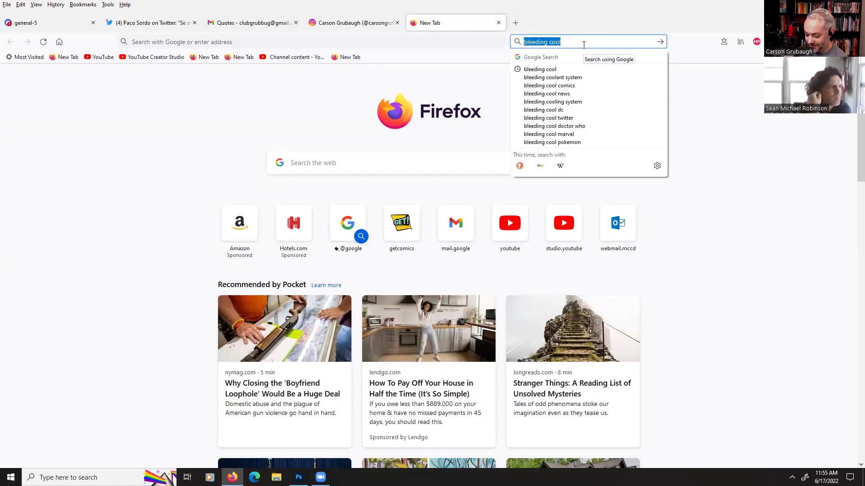
text(dach)
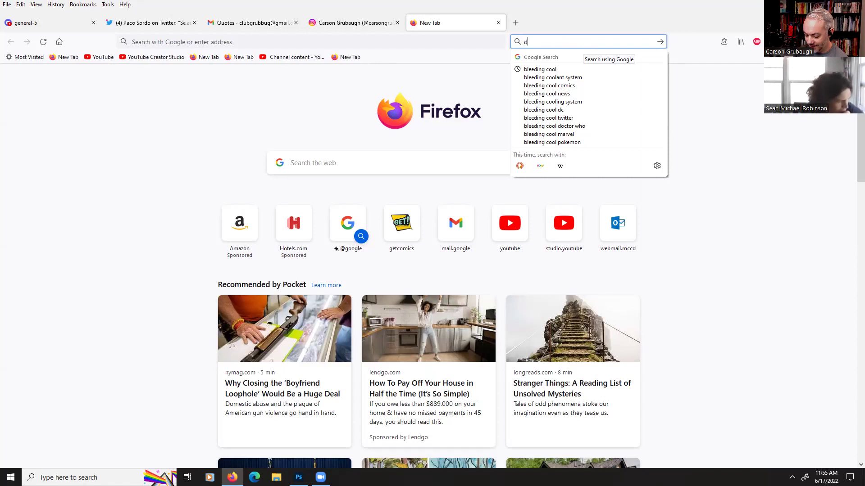
key(BackSpace)
key(BackSpace)
key(BackSpace)
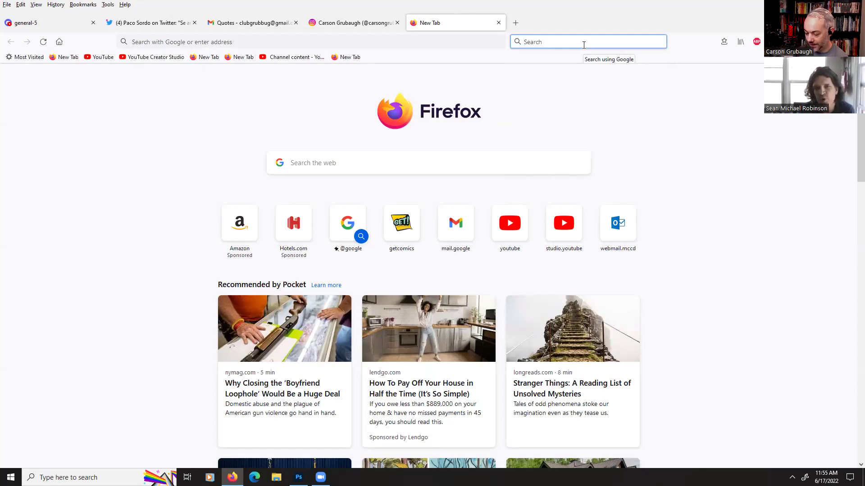
text(w)
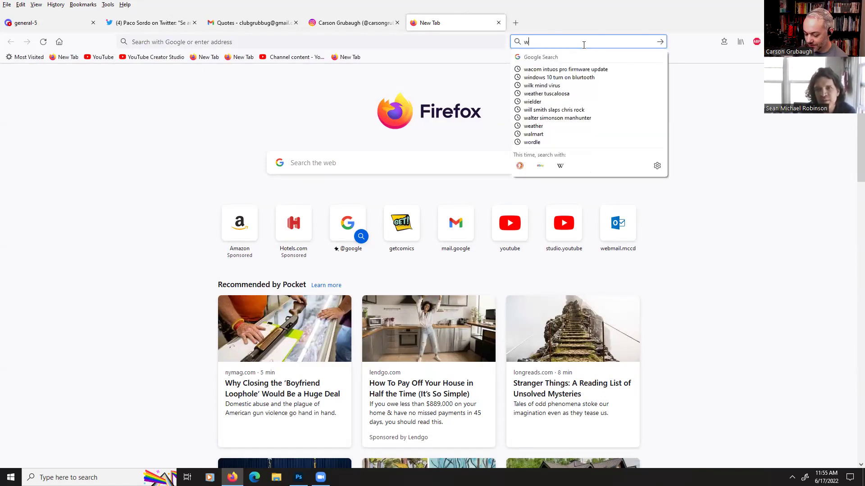
text(illiam a)
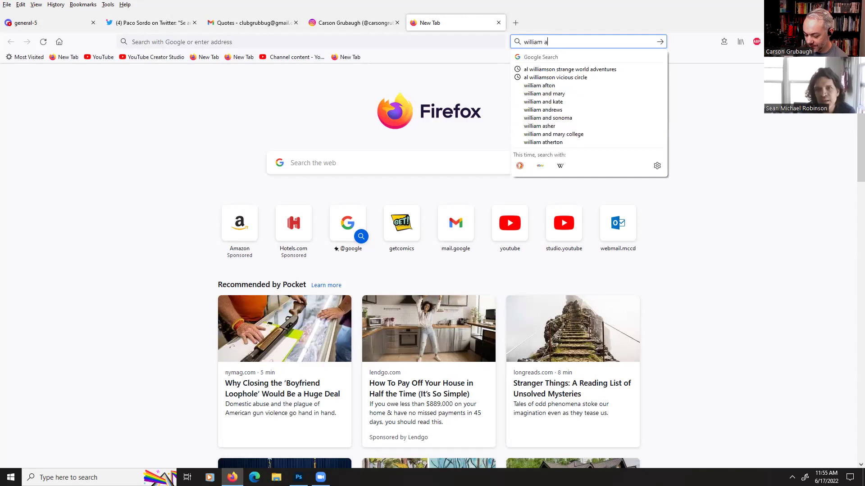
text(dolphe boug)
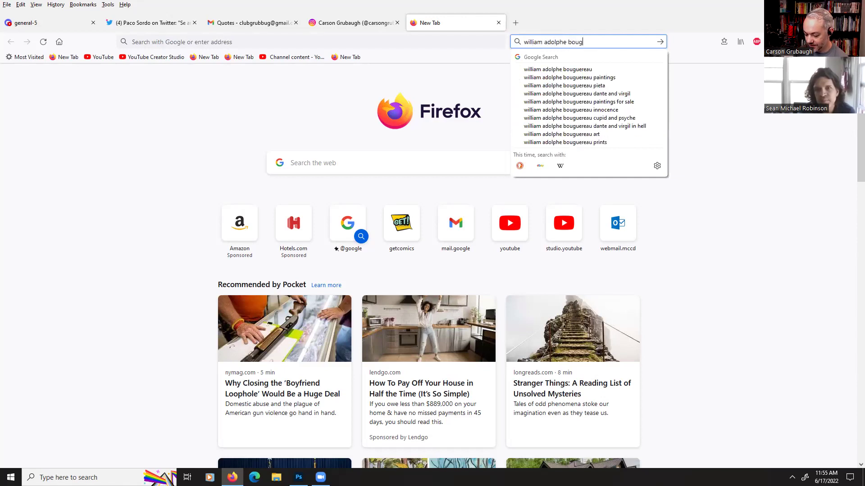
text(erau)
key(Return)
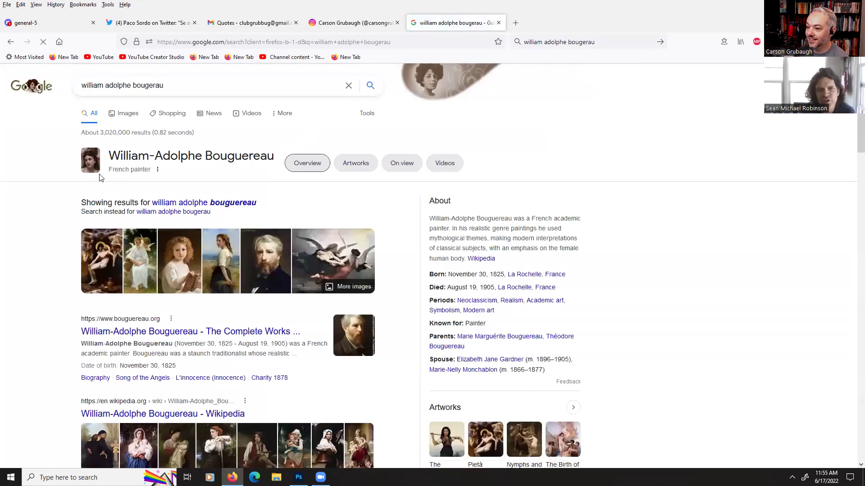
- Show the image results for the painter and preview the Milwaukee Independent picture of two girls on the grass
click(122, 116)
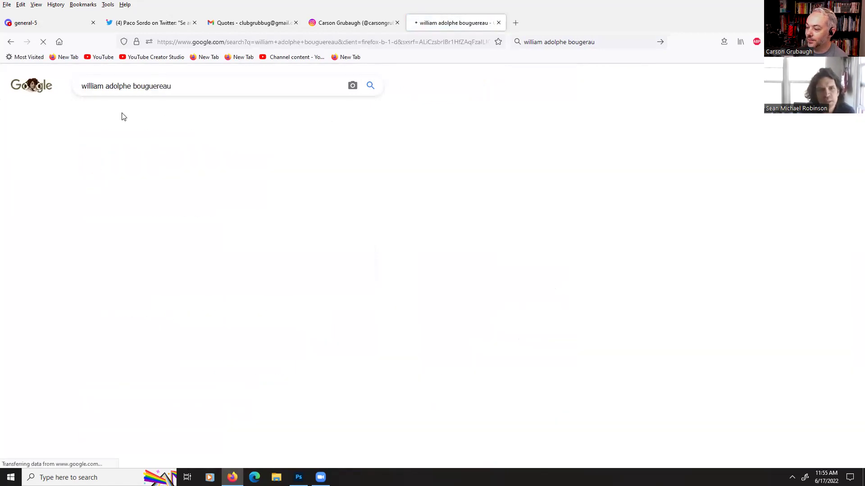
scroll(231, 316, down, 3)
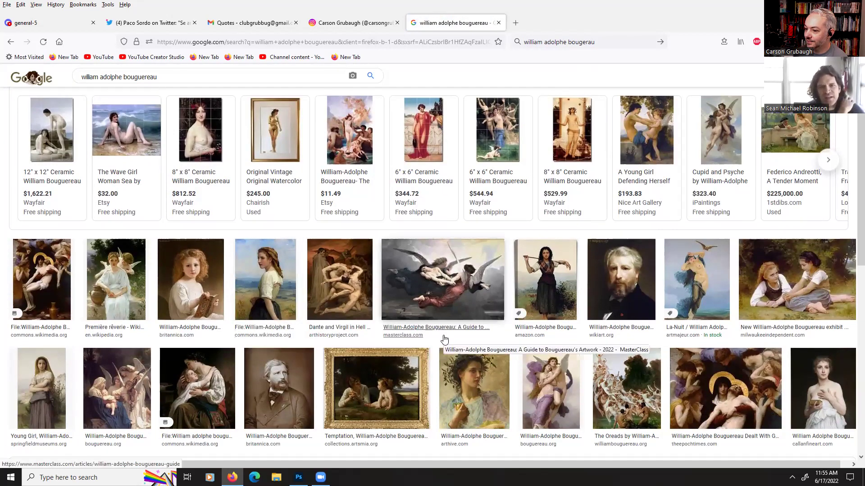
scroll(331, 369, down, 1)
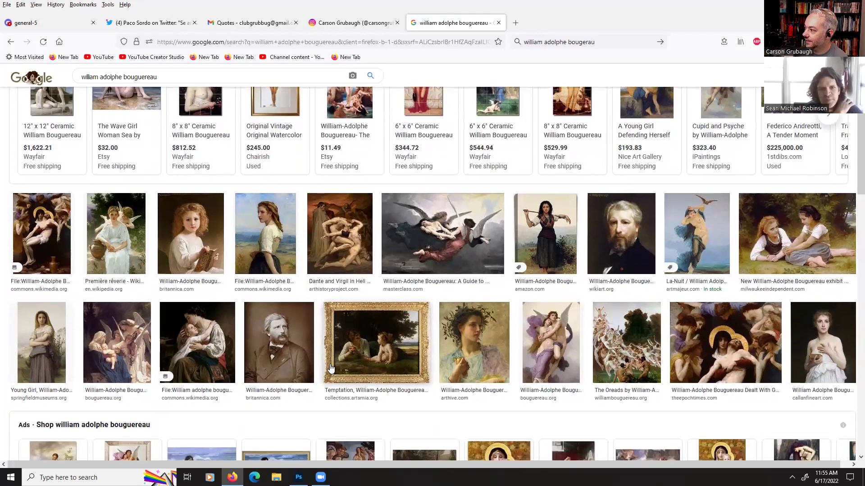
click(809, 258)
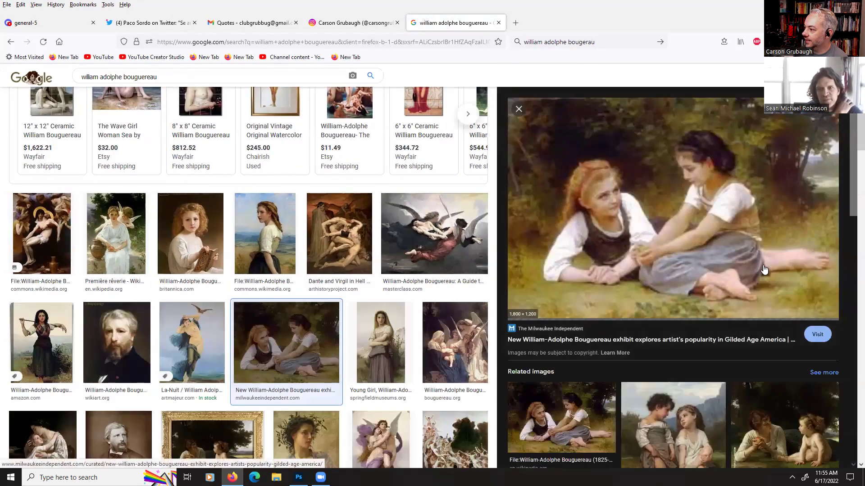
- Open the previewed painting of the two girls as a full image in its own browser tab and switch to it
right_click(697, 240)
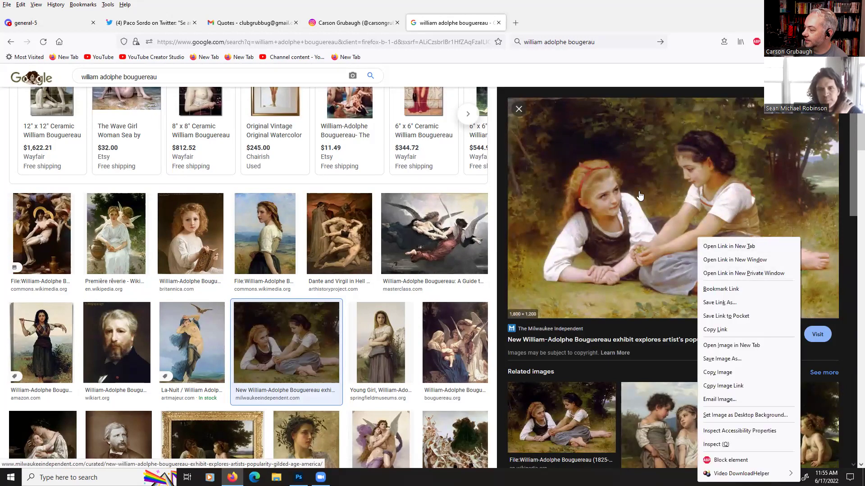
click(656, 198)
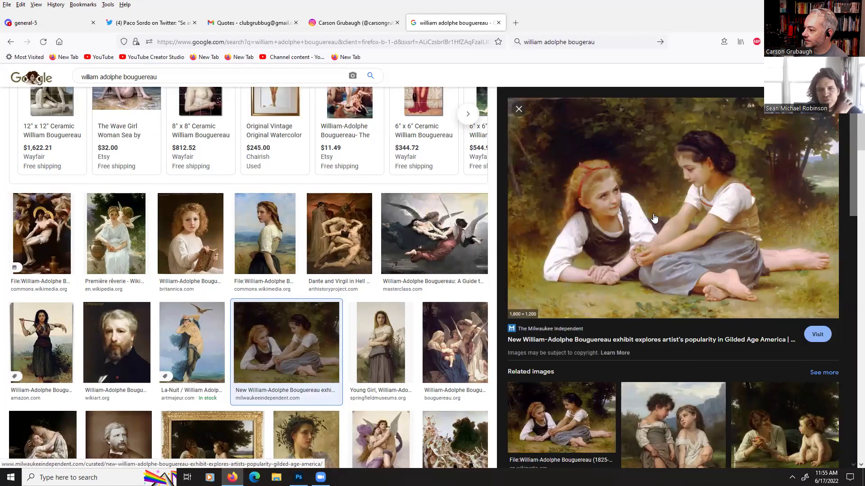
right_click(638, 176)
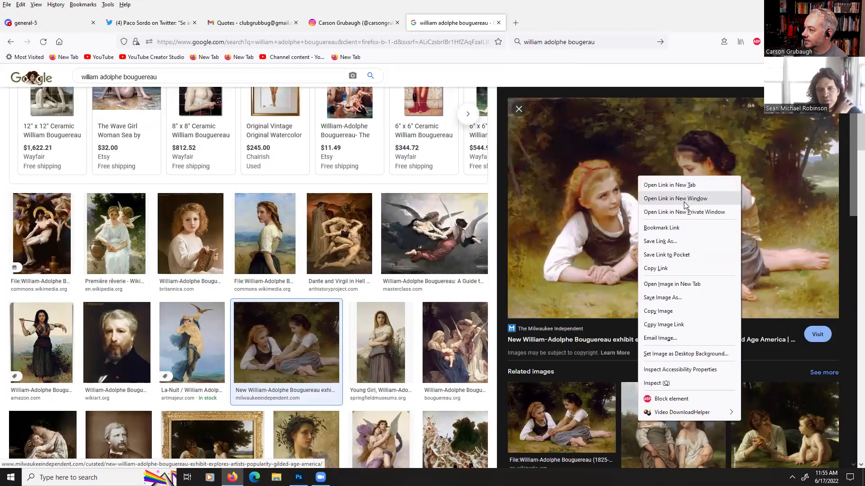
click(679, 283)
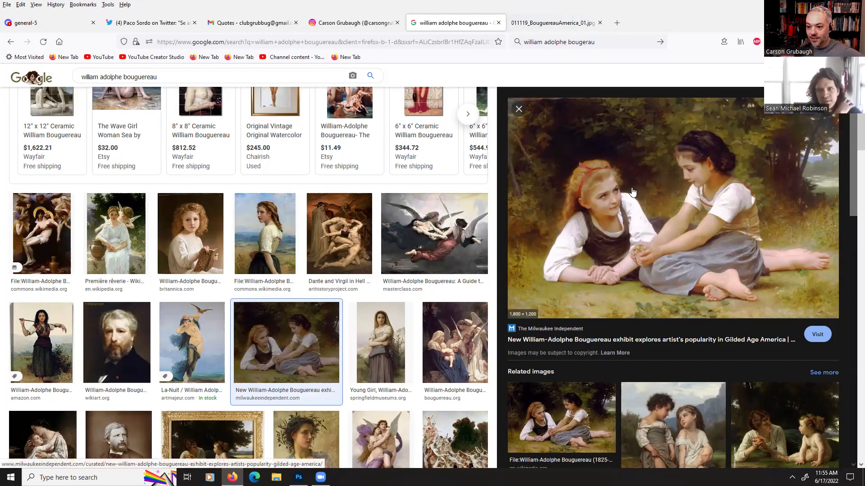
click(568, 23)
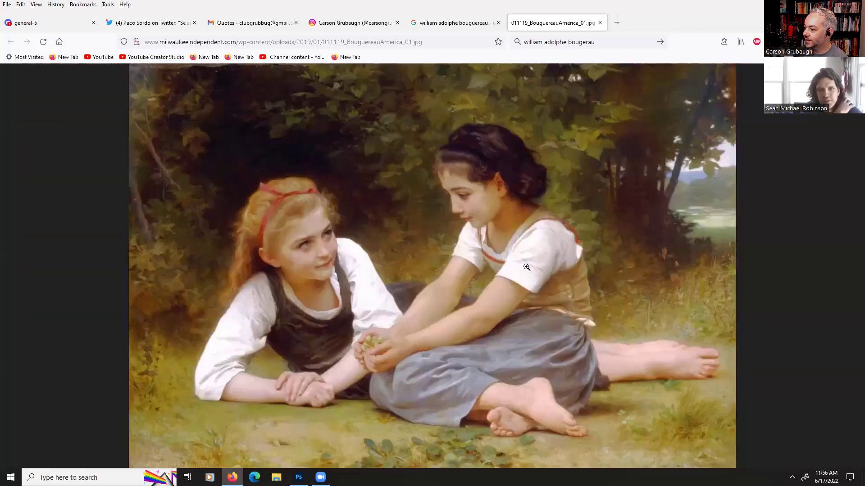
- Copy the web address of the full-size Bouguereau image of the two girls
right_click(531, 268)
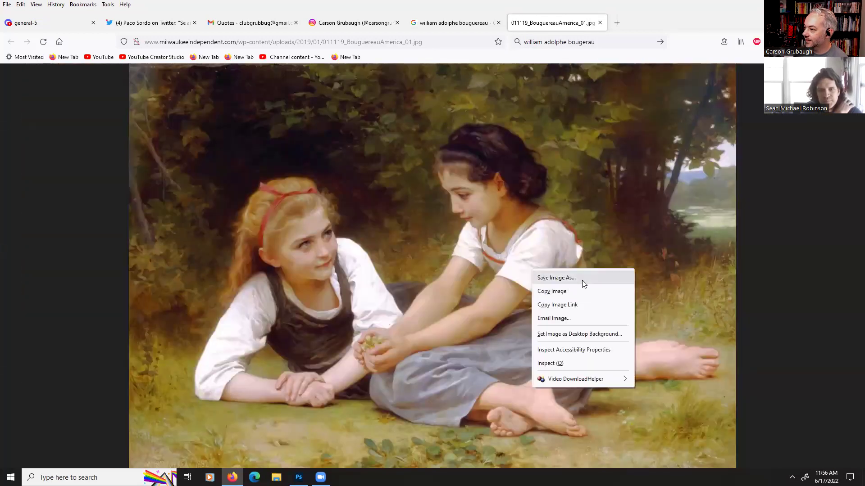
click(433, 42)
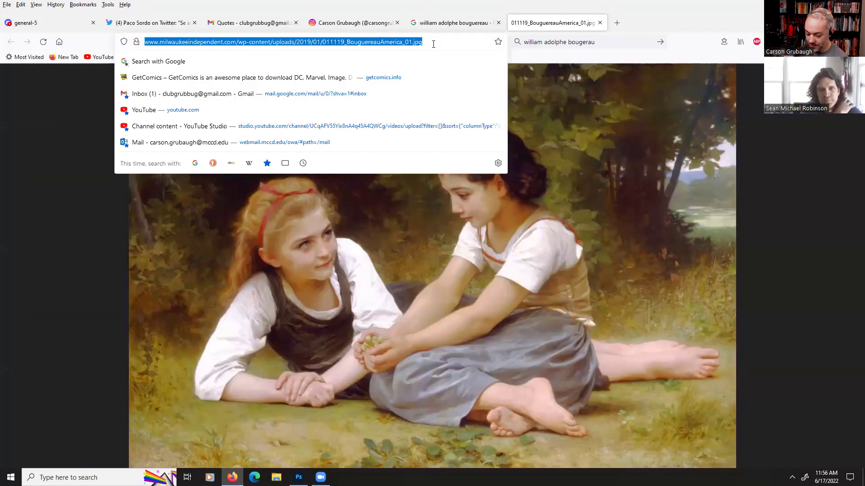
click(540, 277)
right_click(571, 212)
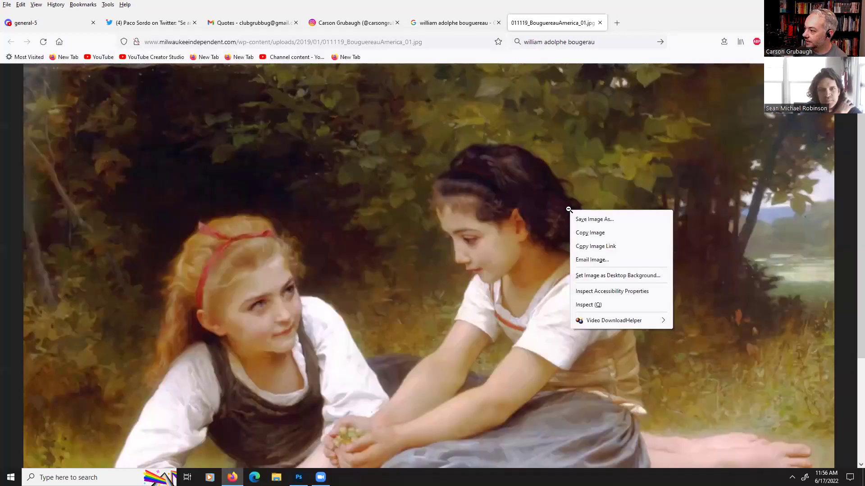
click(590, 233)
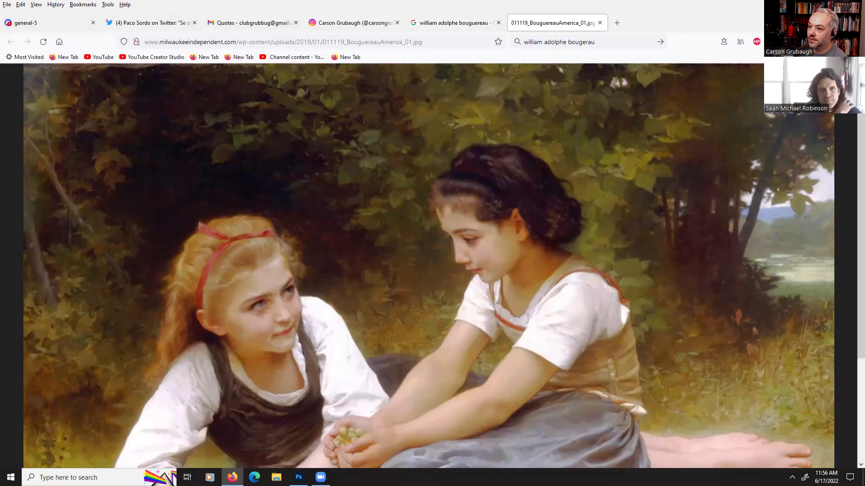
- Return to the Discord general-5 channel and paste the painting's image address into the /imagine prompt
click(72, 23)
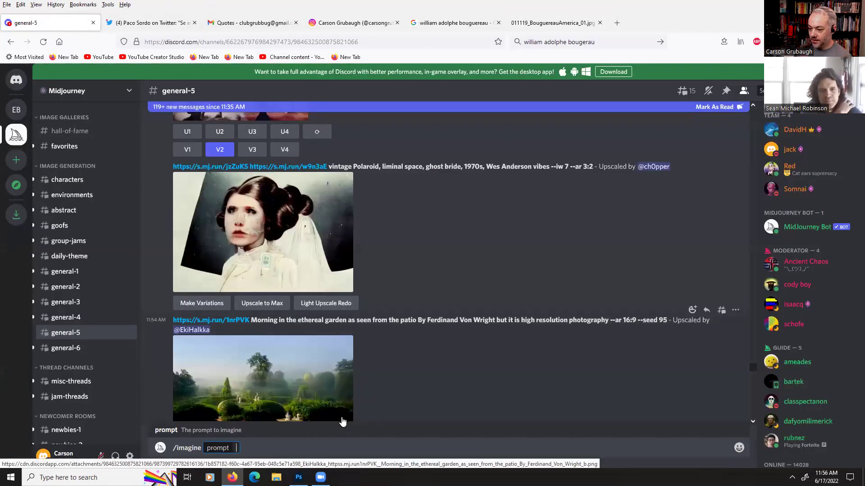
key(ctrl+v)
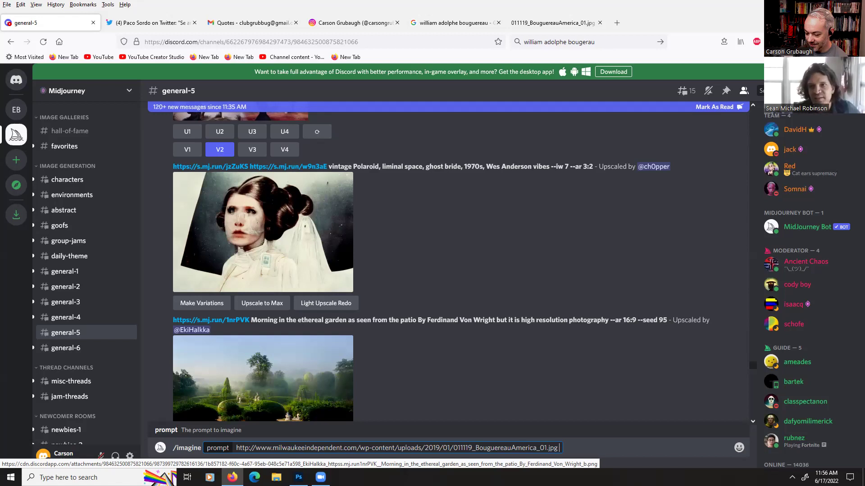
text(ev)
key(BackSpace)
key(BackSpace)
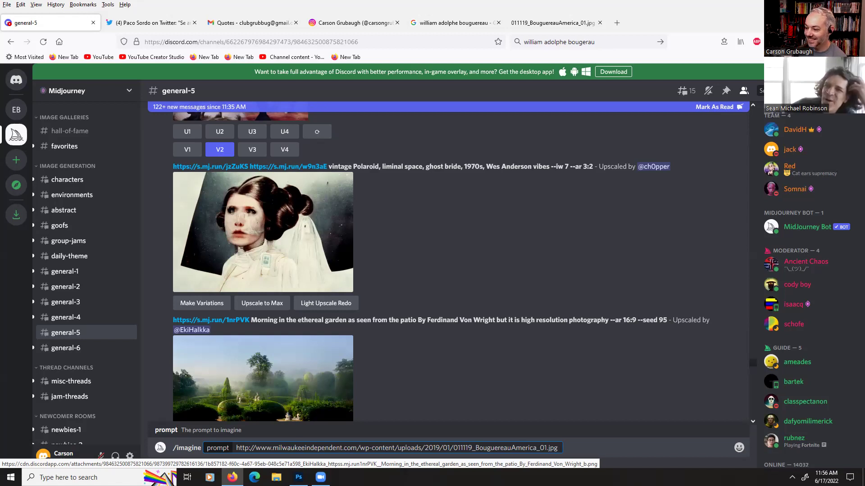
text(picnic in the ruins)
key(BackSpace)
key(BackSpace)
key(BackSpace)
key(BackSpace)
key(BackSpace)
key(BackSpace)
key(BackSpace)
key(BackSpace)
key(BackSpace)
key(BackSpace)
key(BackSpace)
key(BackSpace)
key(BackSpace)
key(BackSpace)
key(BackSpace)
key(BackSpace)
key(BackSpace)
key(BackSpace)
key(BackSpace)
- Add the scene description "girls have a picnic in the ruins." after the image address in the /imagine prompt
text(girls hae)
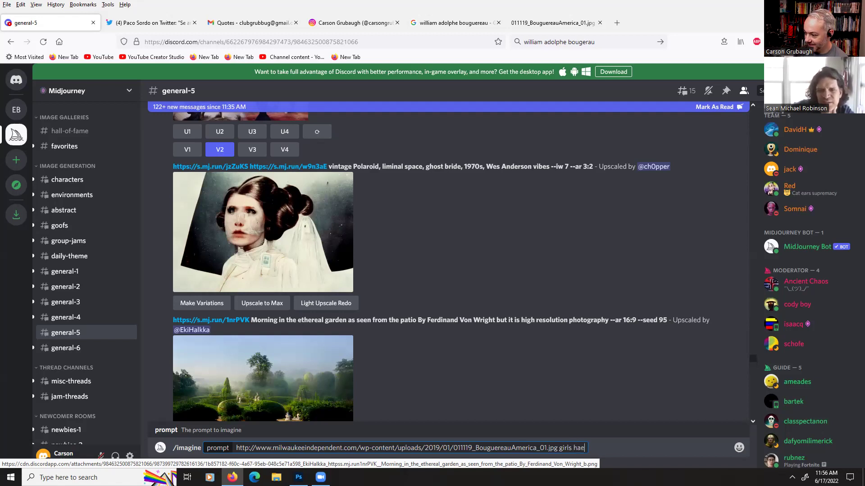
key(BackSpace)
text(v)
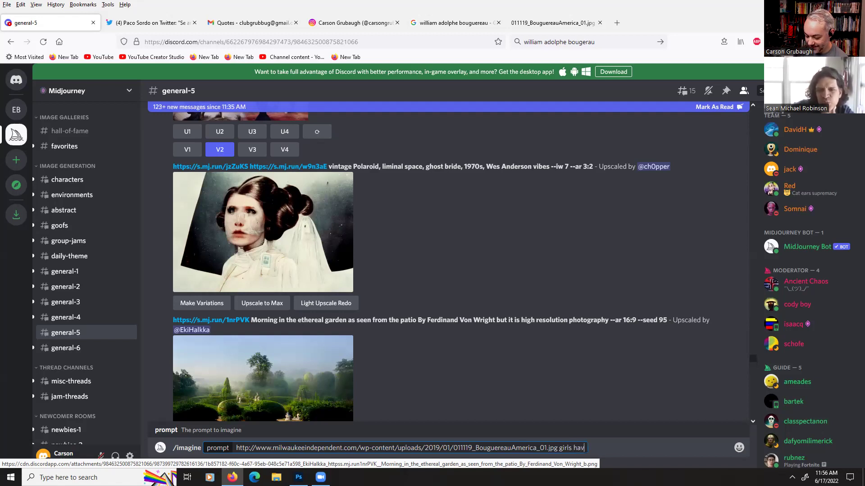
text(e a picnic in the)
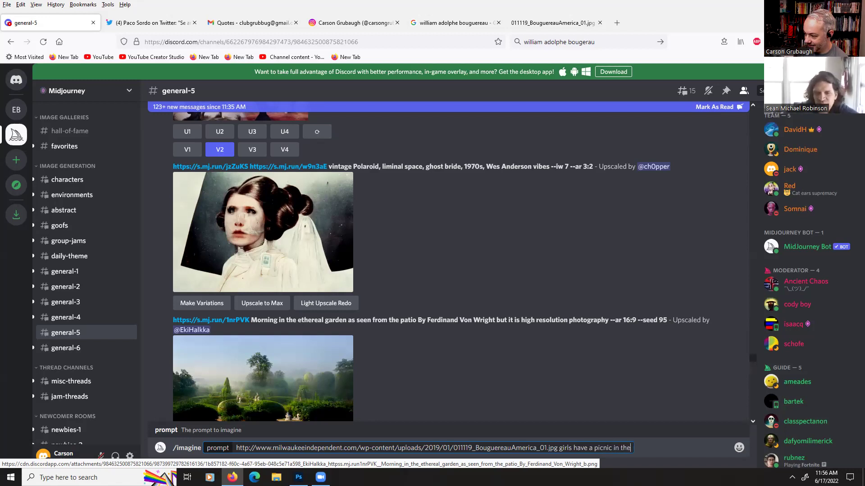
text( euins)
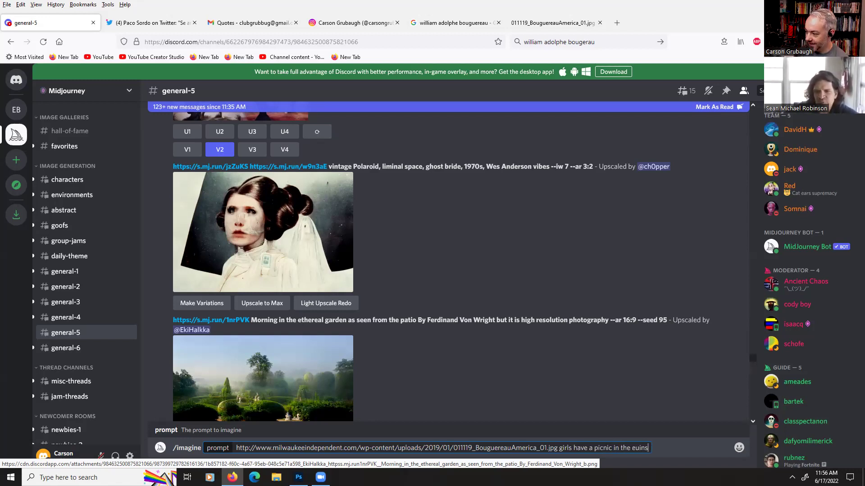
key(BackSpace)
key(BackSpace)
key(BackSpace)
key(BackSpace)
key(BackSpace)
text(ruins)
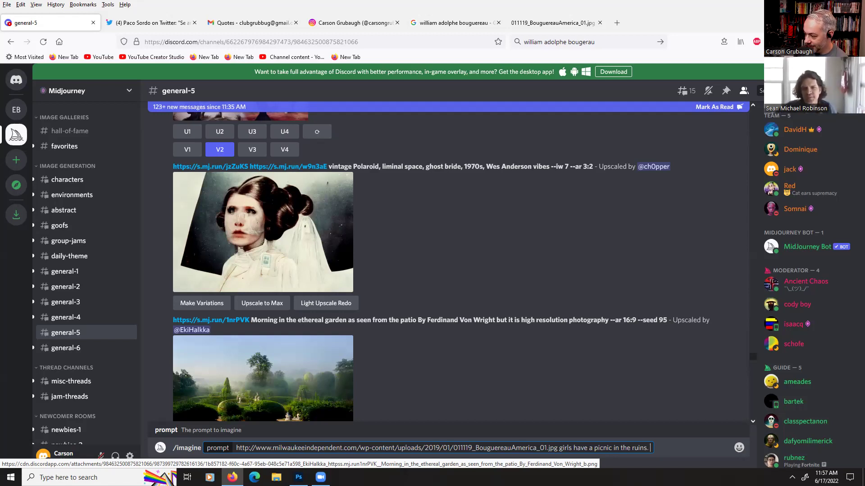
- Append the painter's name "william bouguereau." to the /imagine prompt
text(wi)
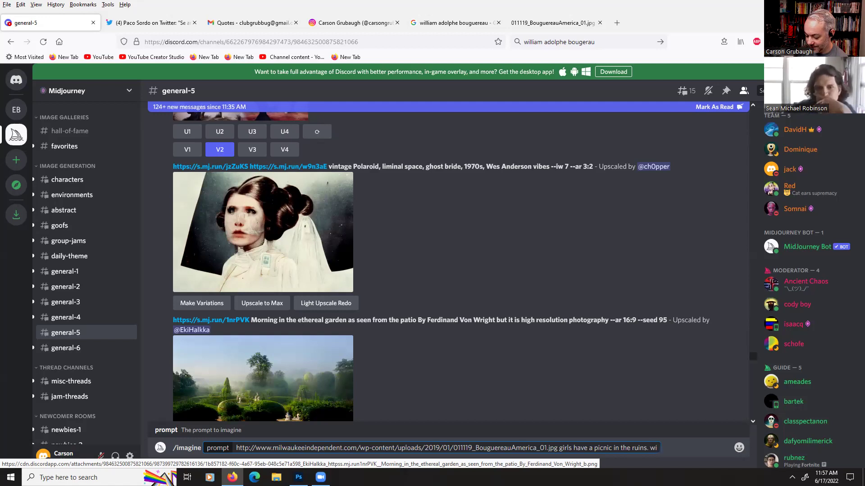
text(lliam bo)
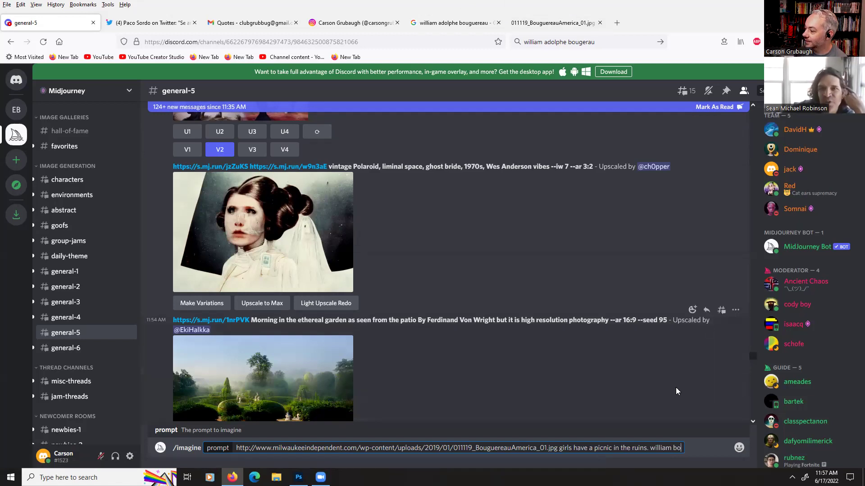
text(uguere)
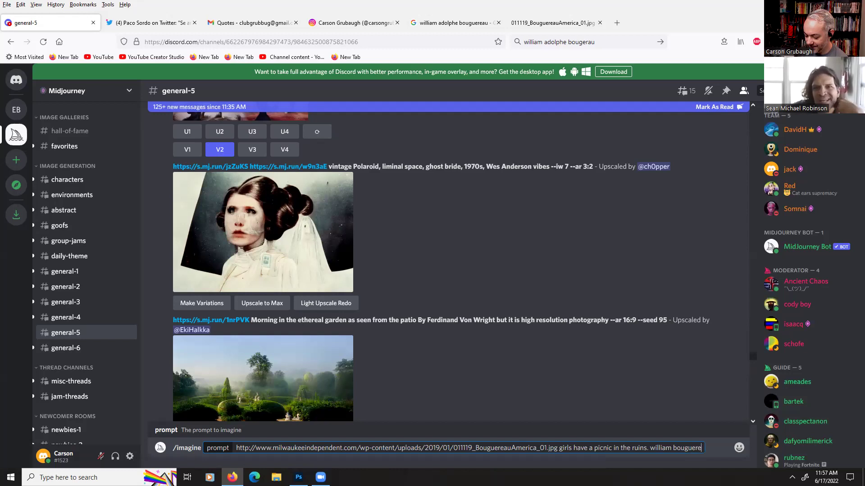
text(ao)
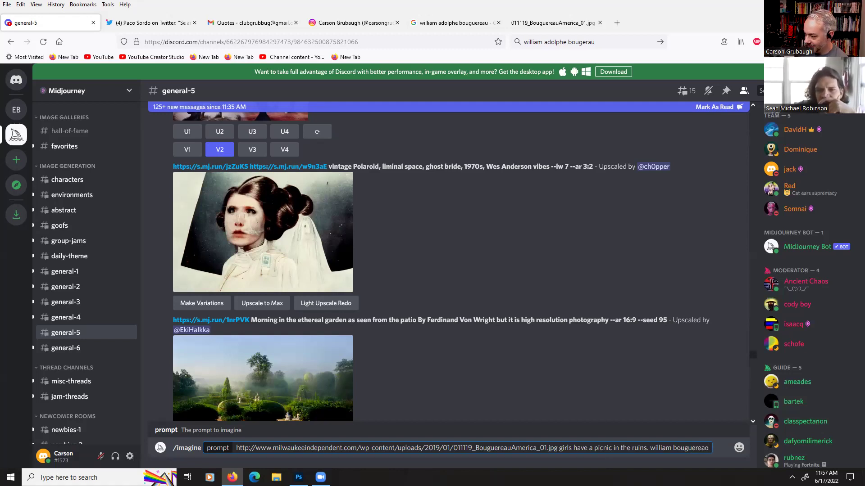
key(BackSpace)
text(u)
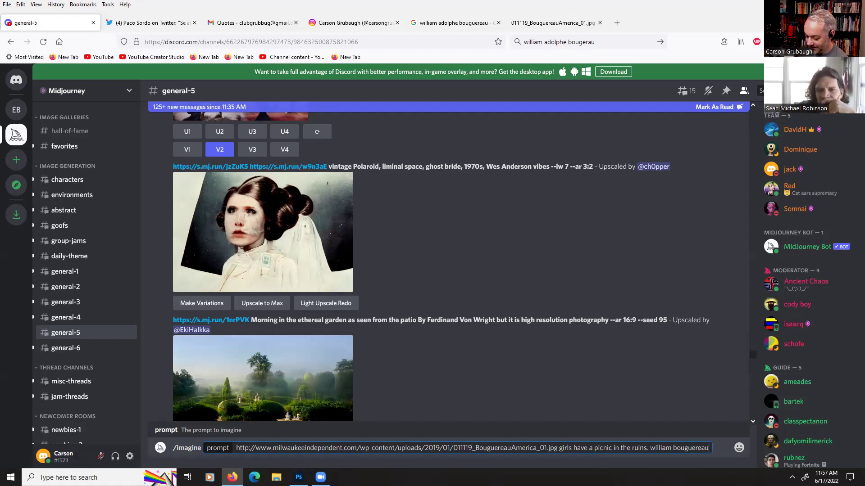
text(.)
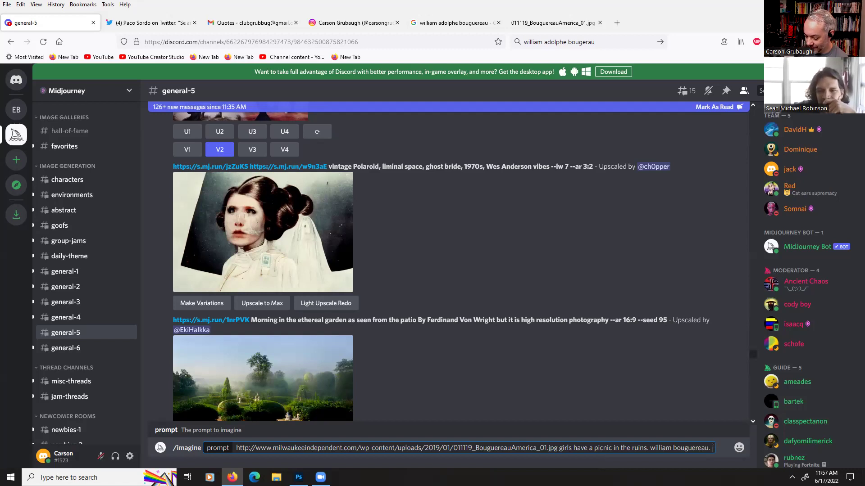
- Append the style descriptors "oil painting. realistic. dawn." to the /imagine prompt
text( oil painting.)
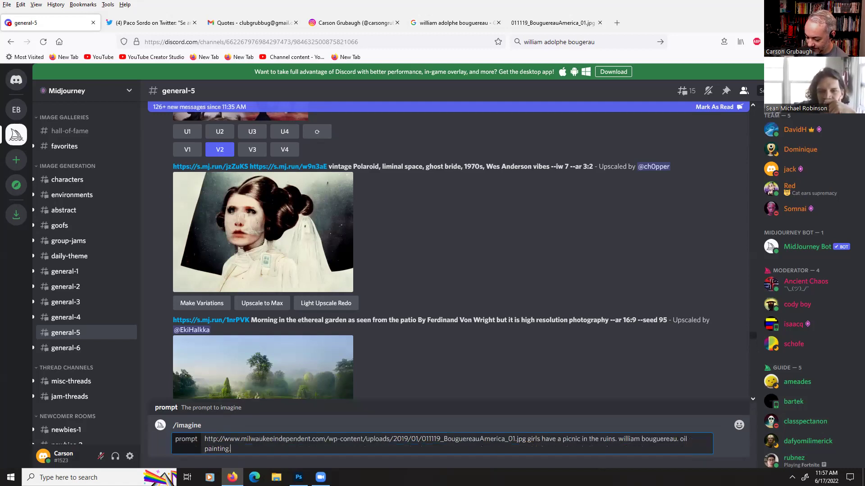
text(. r)
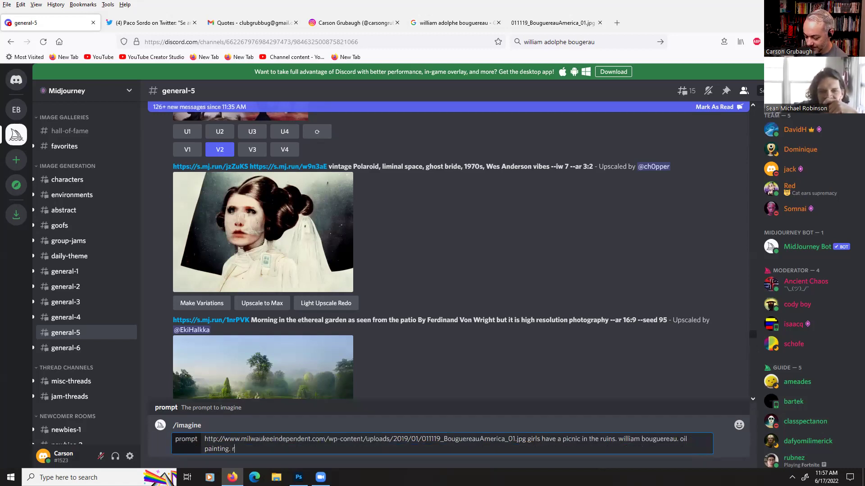
text(ealistic)
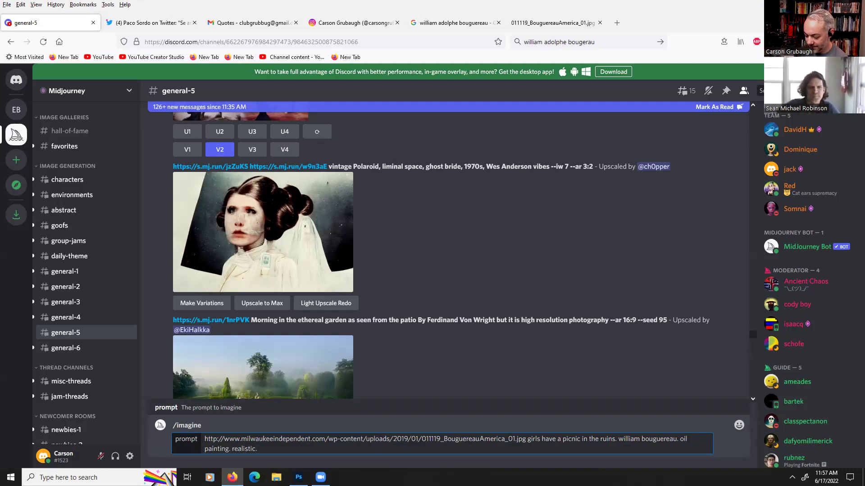
text(. dawn. --)
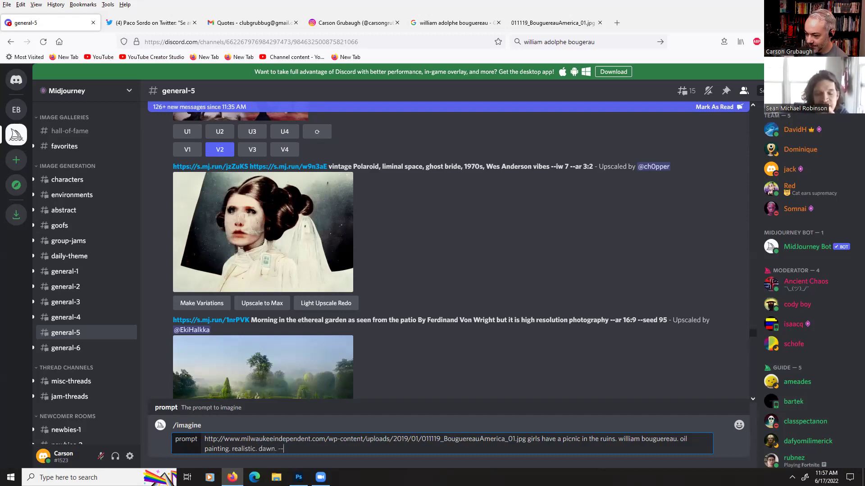
- Finish the prompt with the aspect ratio parameter "--ar 3:5" and submit it to the MidJourney Bot
text(a)
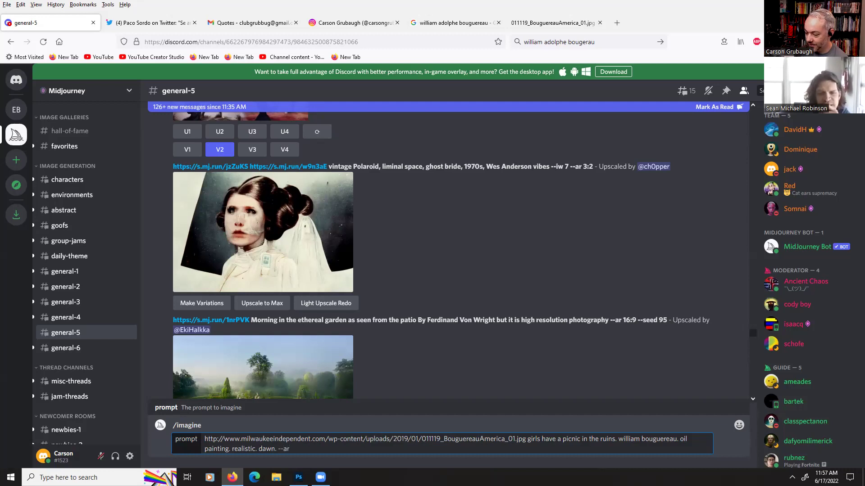
text(r)
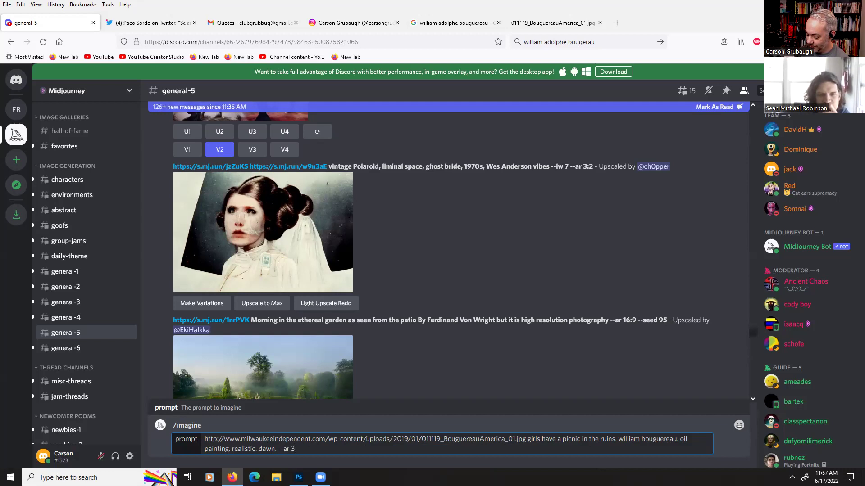
text( 3:5)
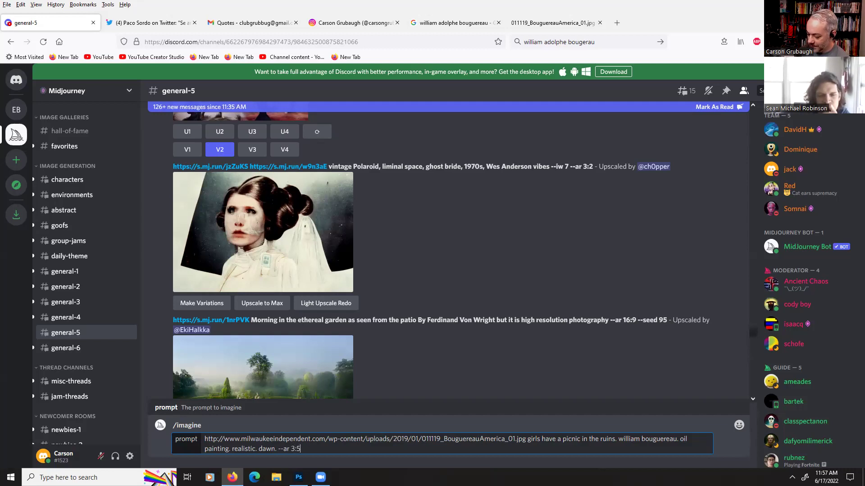
key(Return)
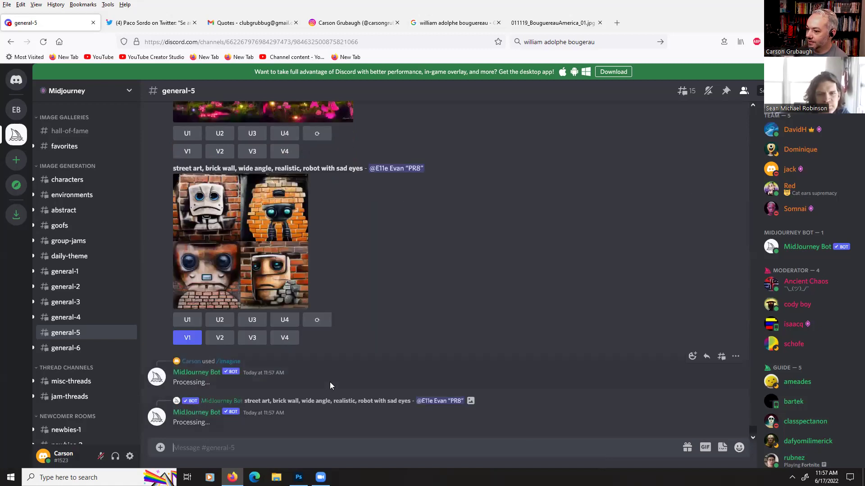
- Look through the recent general-5 posts for the submitted picnic request
scroll(333, 376, up, 15)
scroll(337, 365, up, 10)
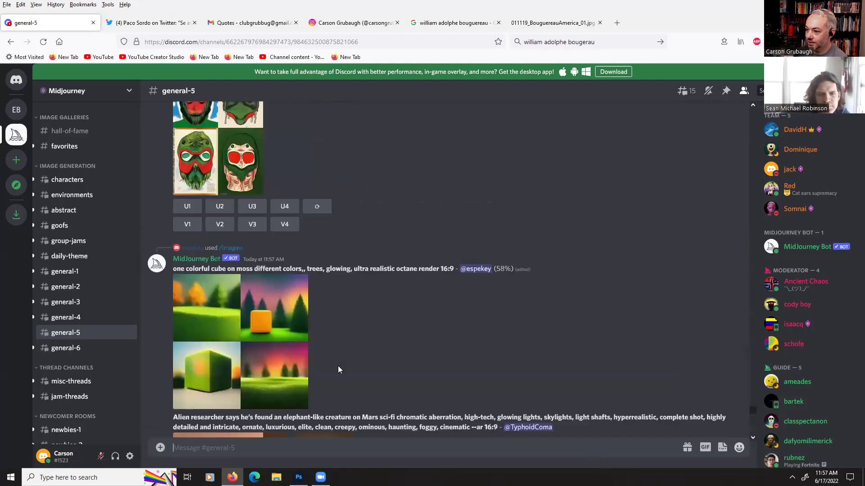
scroll(338, 366, up, 10)
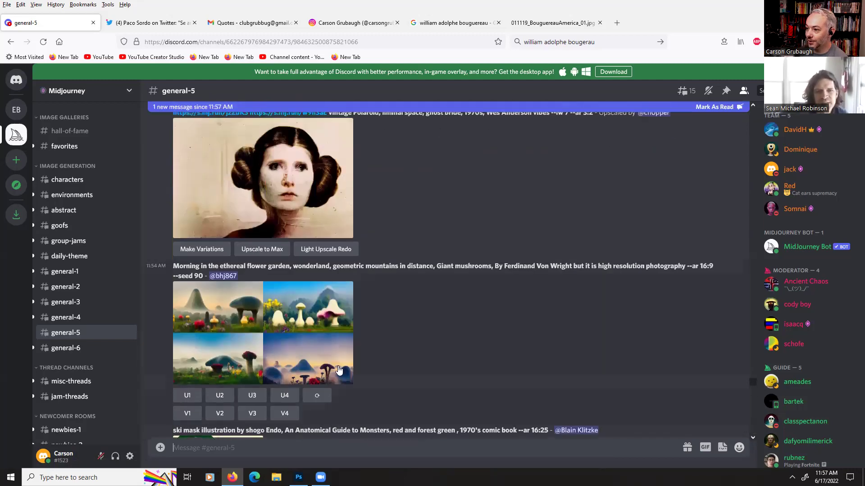
scroll(338, 365, down, 7)
scroll(339, 370, down, 10)
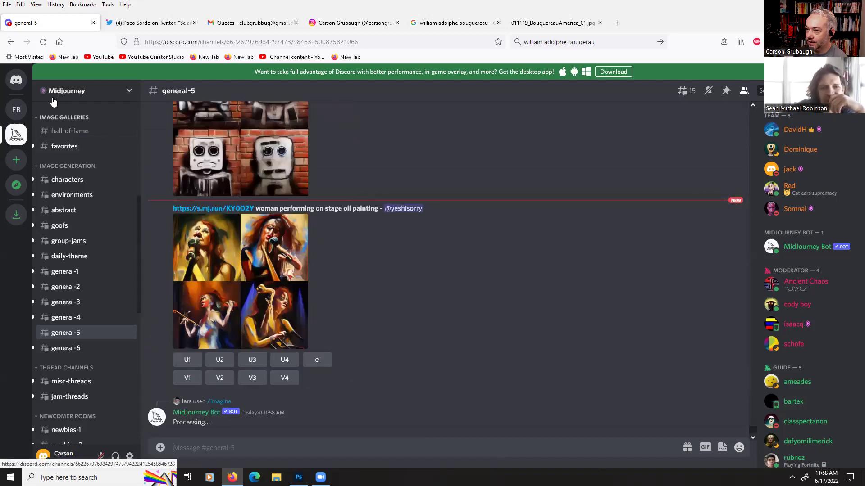
- Open the direct messages with MidJourney Bot and review the pen-and-ink images of a man in a cubicle
click(23, 86)
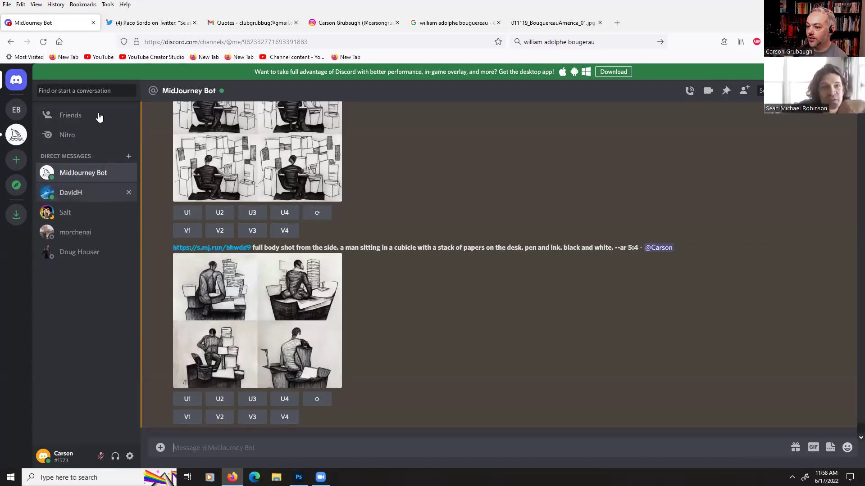
scroll(402, 233, up, 10)
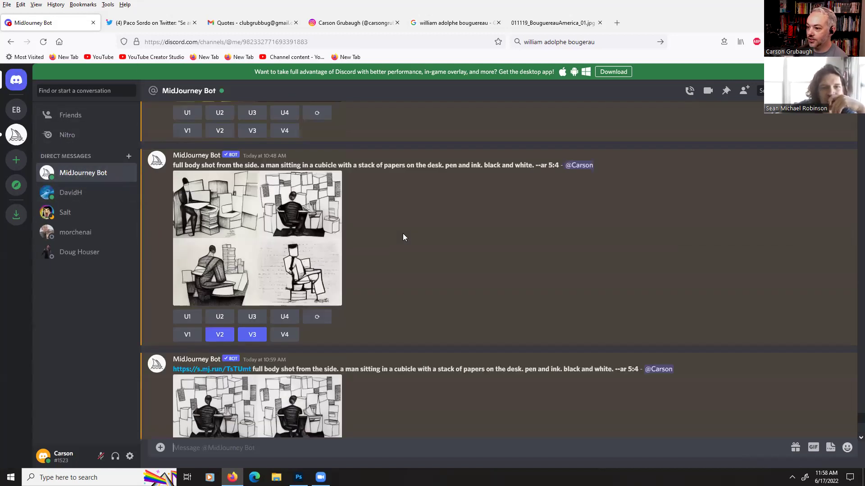
scroll(402, 233, up, 3)
scroll(403, 233, down, 15)
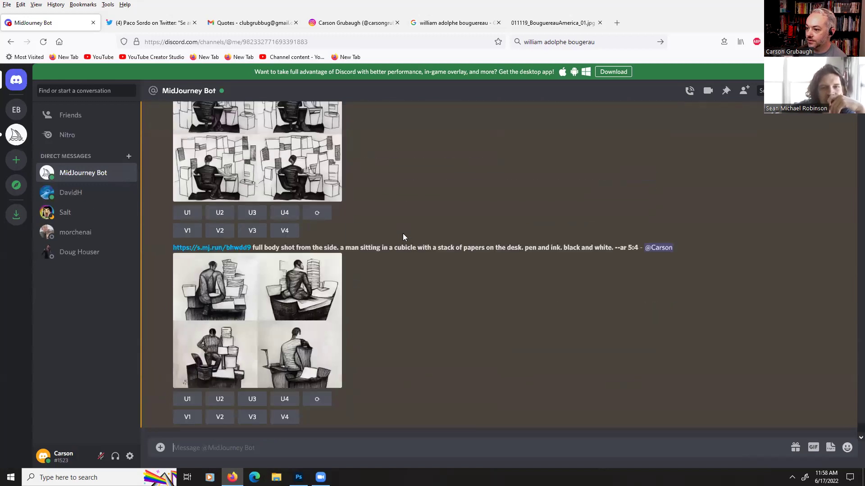
- Return to the Midjourney server's general-5 channel and check on the submitted picnic request and the latest posts
click(16, 135)
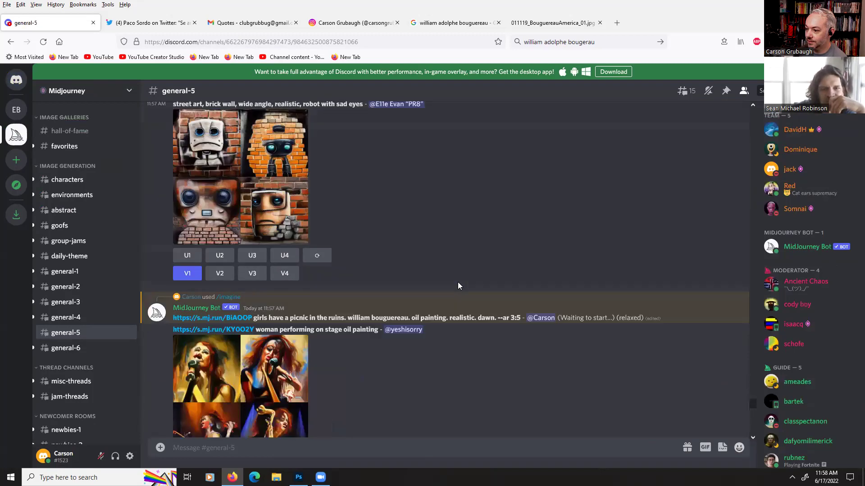
scroll(458, 286, down, 5)
scroll(457, 282, down, 10)
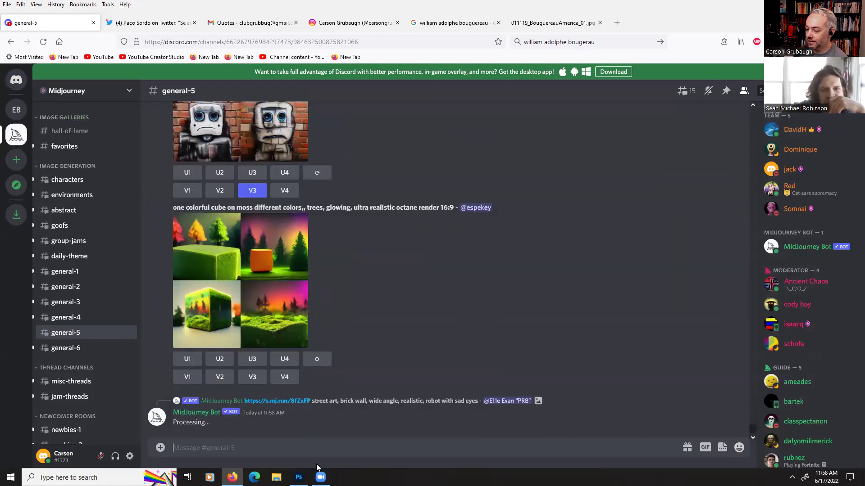
- Switch to Photoshop and examine the comic page Jasper Page 002.psd from its bathroom panels to the blue breakfast panel
click(299, 477)
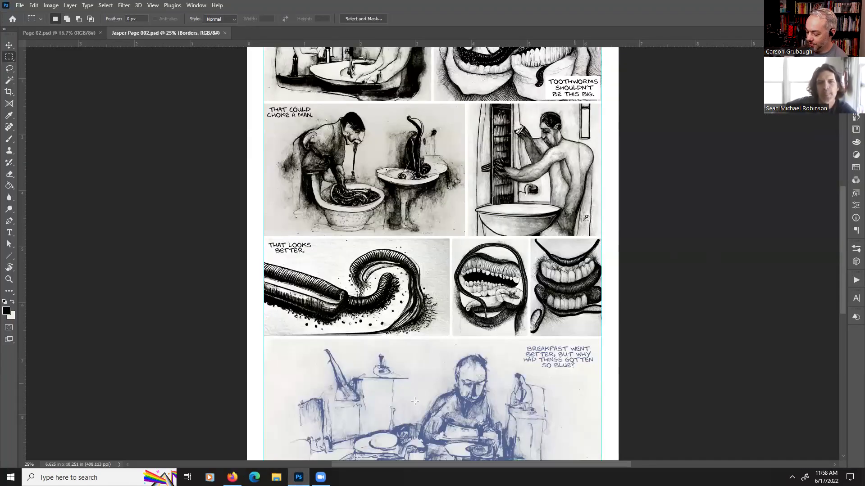
scroll(552, 375, up, 5)
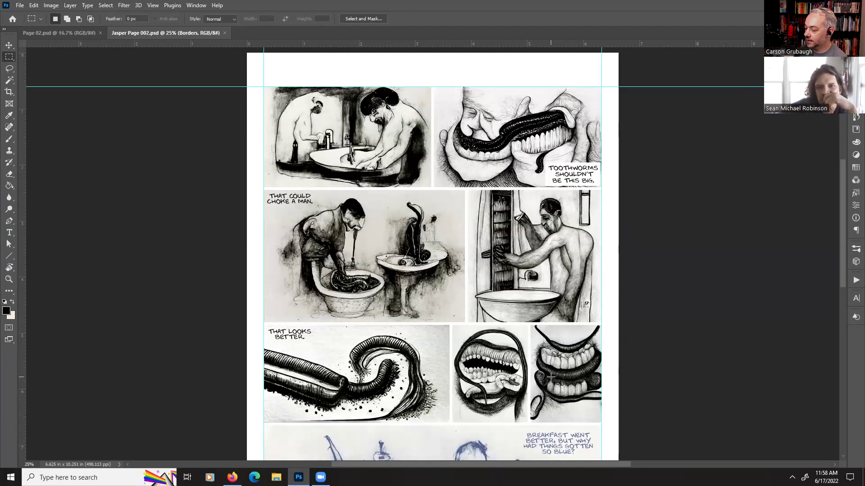
scroll(550, 376, down, 2)
scroll(550, 376, down, 8)
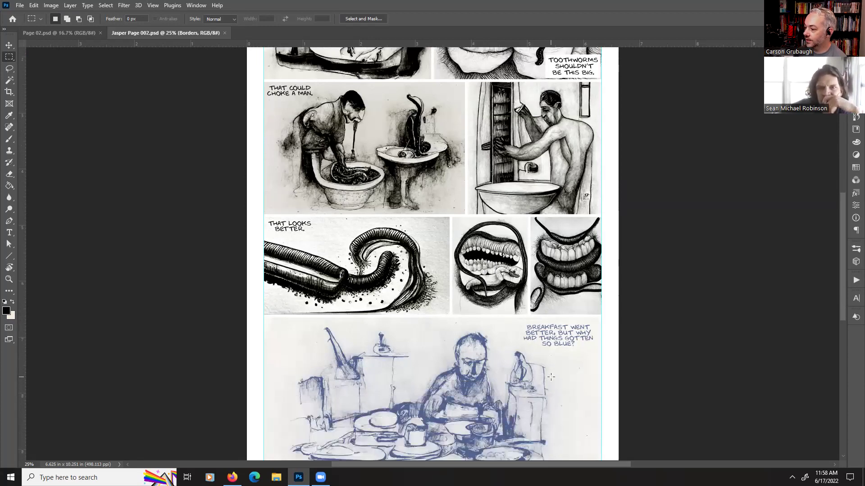
scroll(550, 376, down, 2)
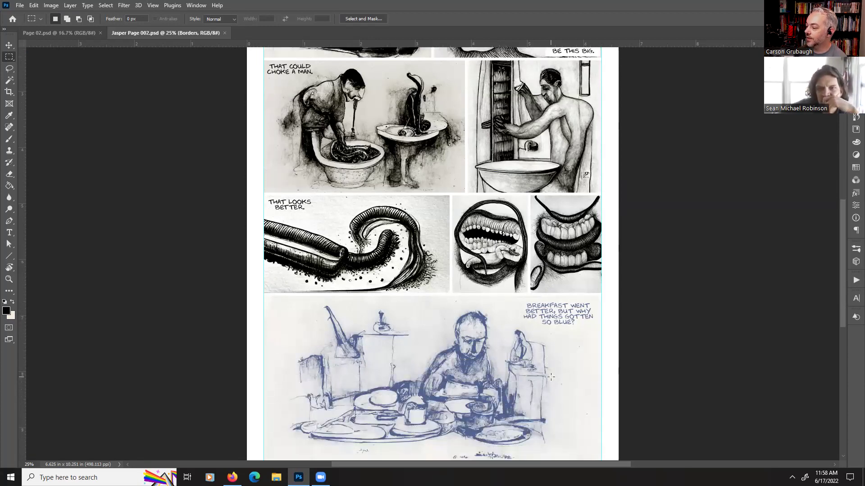
scroll(550, 377, down, 3)
scroll(551, 376, up, 7)
scroll(550, 376, up, 8)
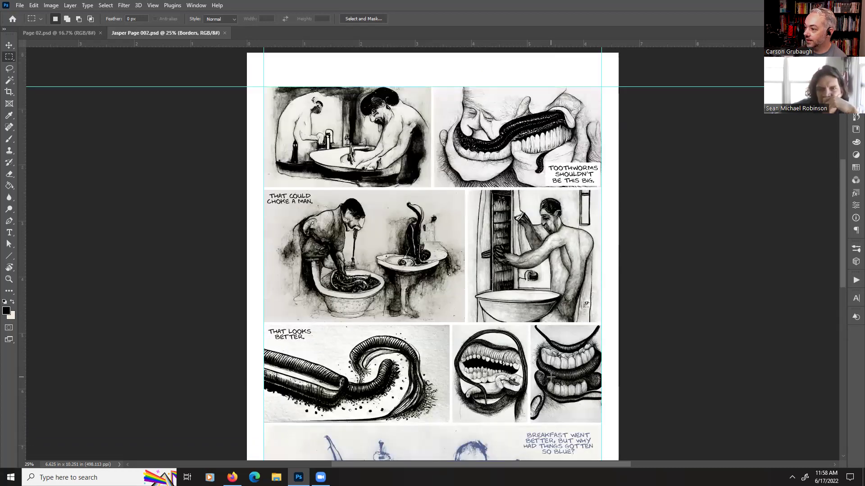
scroll(550, 376, down, 10)
scroll(543, 370, down, 2)
scroll(541, 370, down, 3)
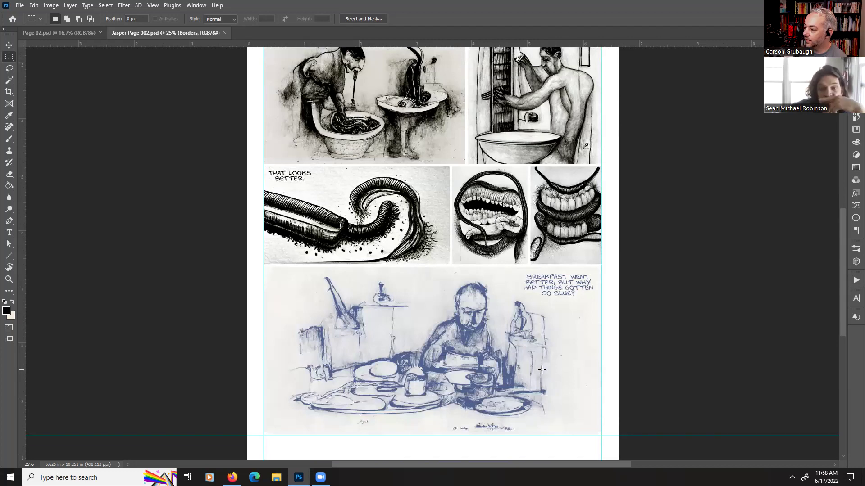
scroll(542, 369, down, 2)
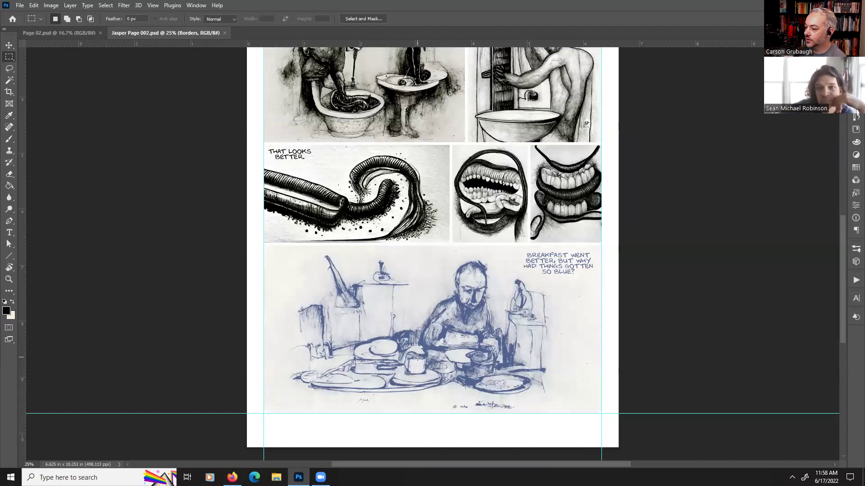
scroll(423, 365, up, 4)
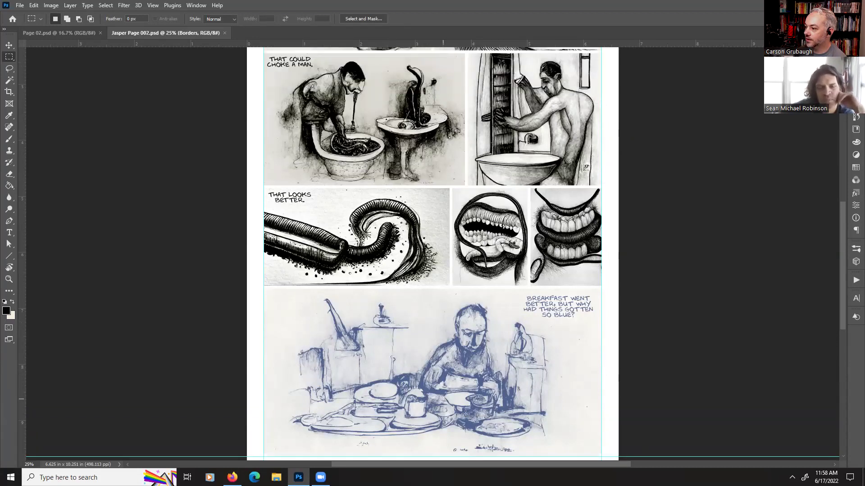
- Review the Jasper Page 002.psd comic page again, from the toothworms panels to the blue breakfast panel
scroll(466, 413, up, 9)
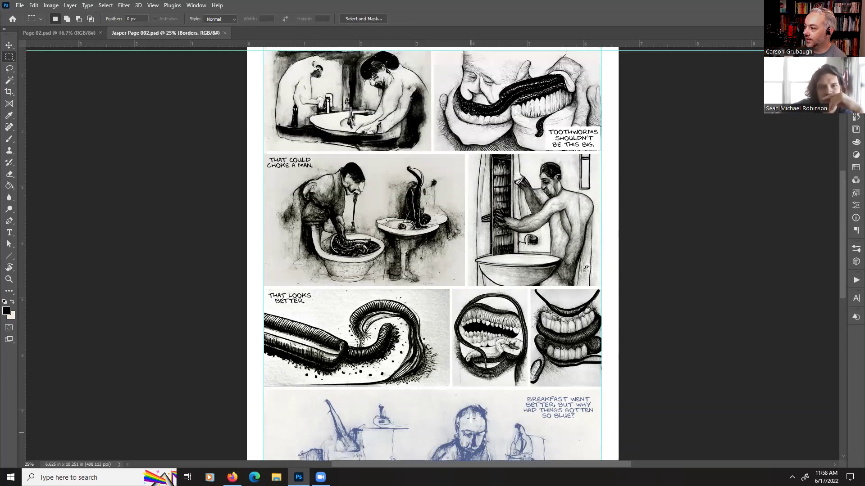
scroll(470, 418, up, 5)
scroll(471, 418, up, 3)
scroll(470, 418, down, 9)
scroll(470, 418, down, 10)
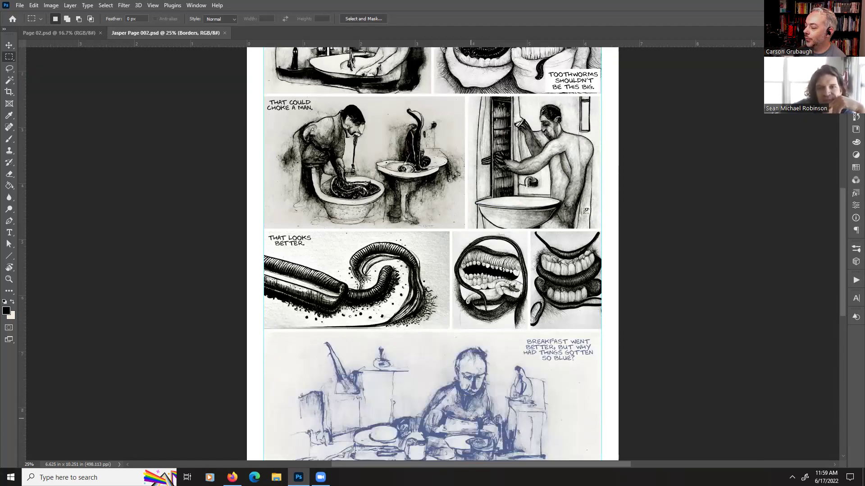
scroll(470, 418, up, 3)
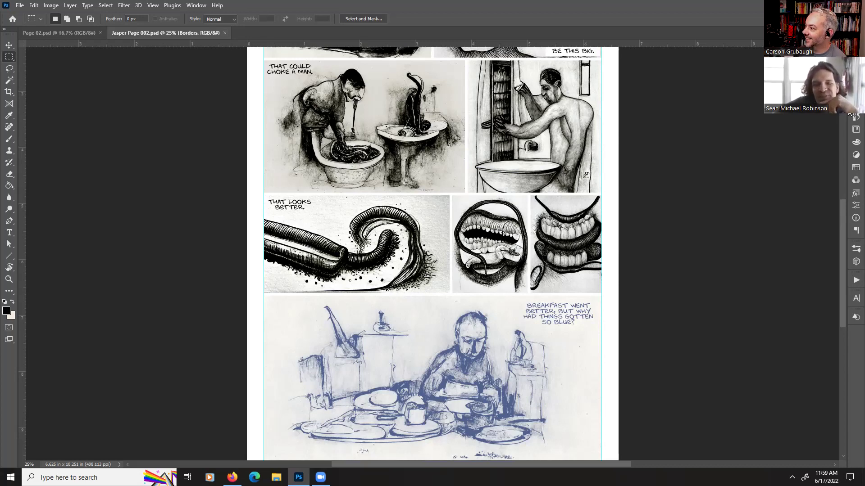
- Bring up the layers list, show the Layer 1 grid, and examine how the comic panels line up with it
key(F7)
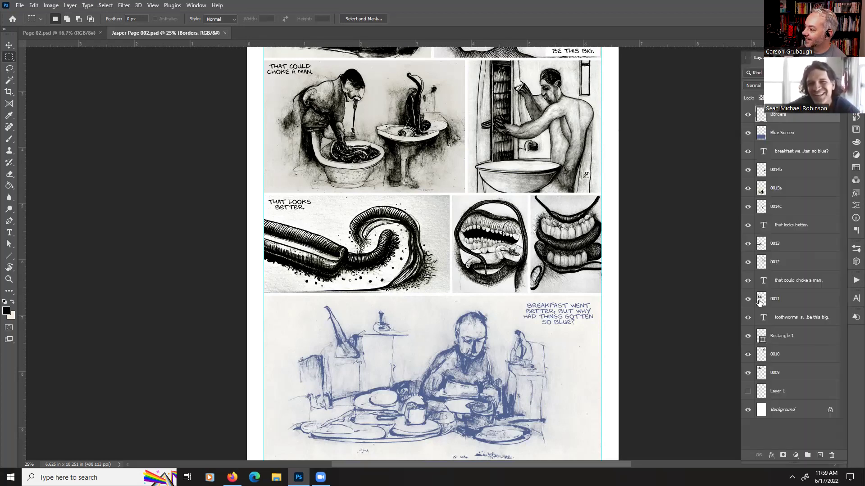
click(748, 391)
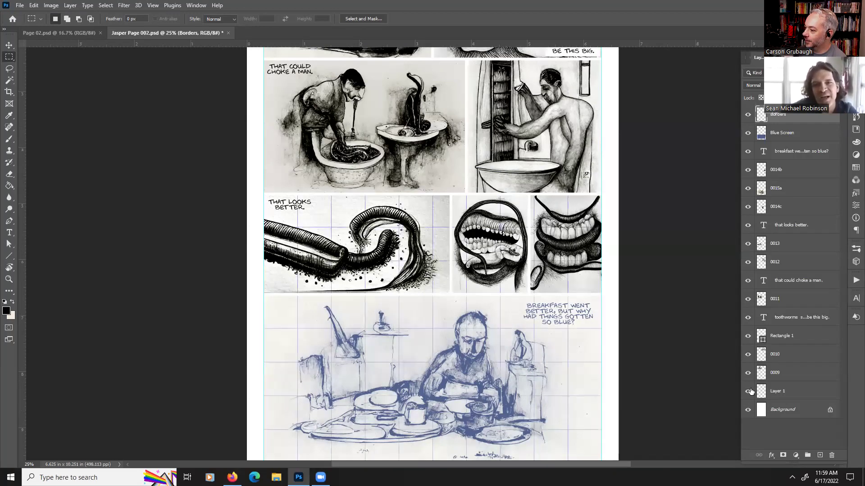
scroll(587, 311, down, 3)
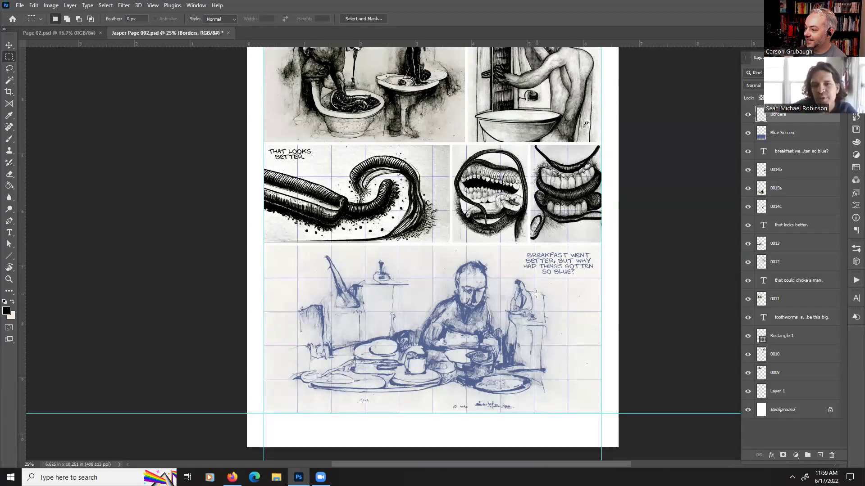
scroll(536, 294, up, 8)
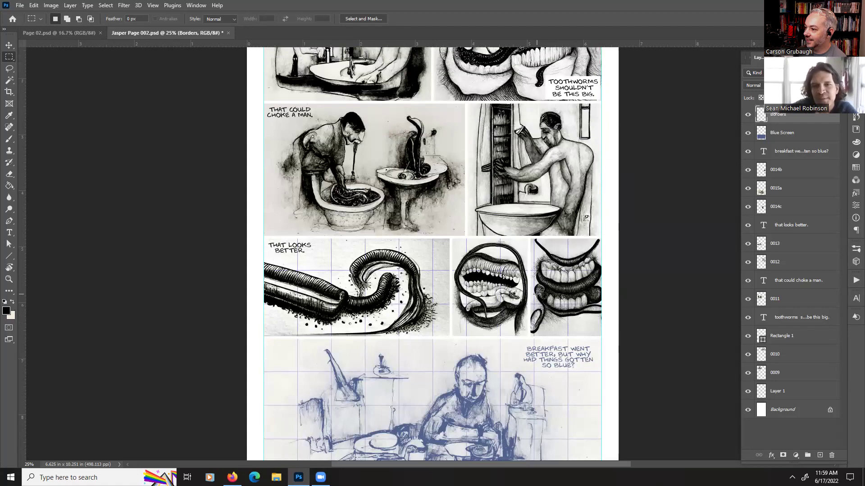
scroll(536, 293, up, 3)
scroll(536, 294, down, 6)
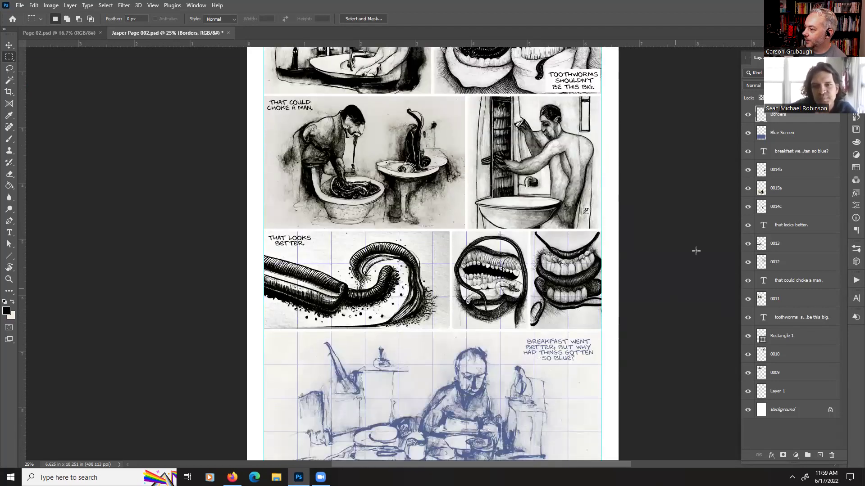
scroll(644, 353, down, 3)
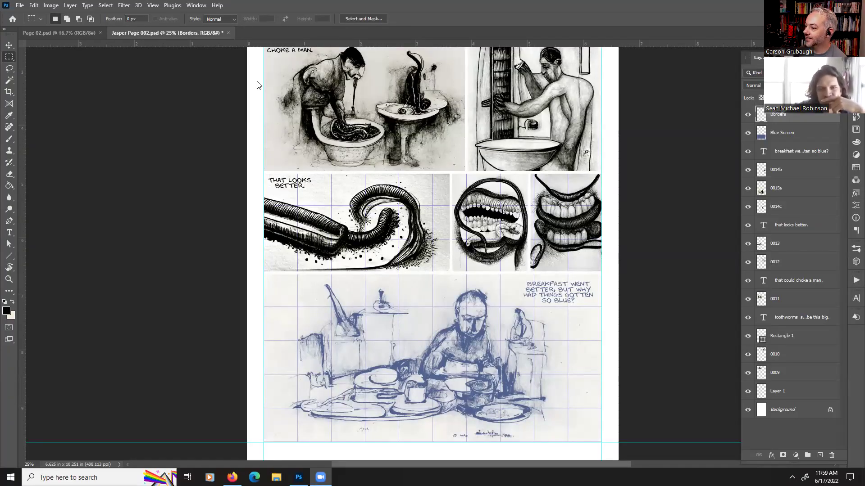
- Close Jasper Page 002.psd without saving changes and enlarge Page 02.psd to 25%
click(229, 34)
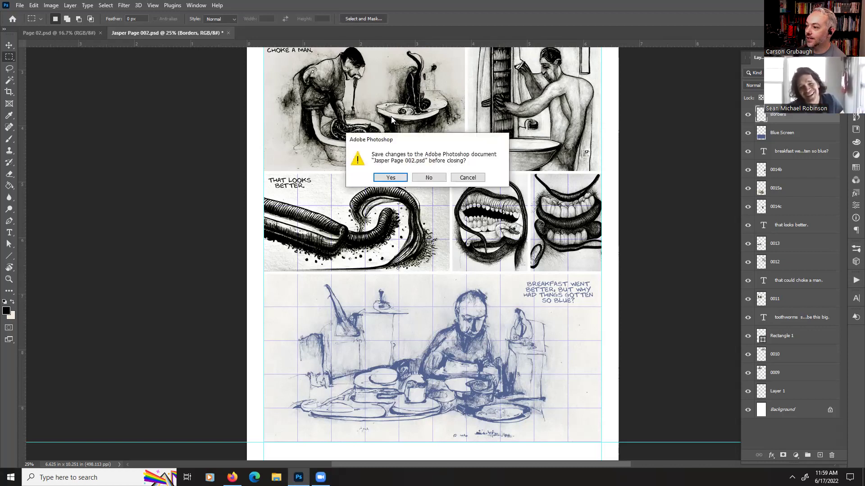
click(440, 180)
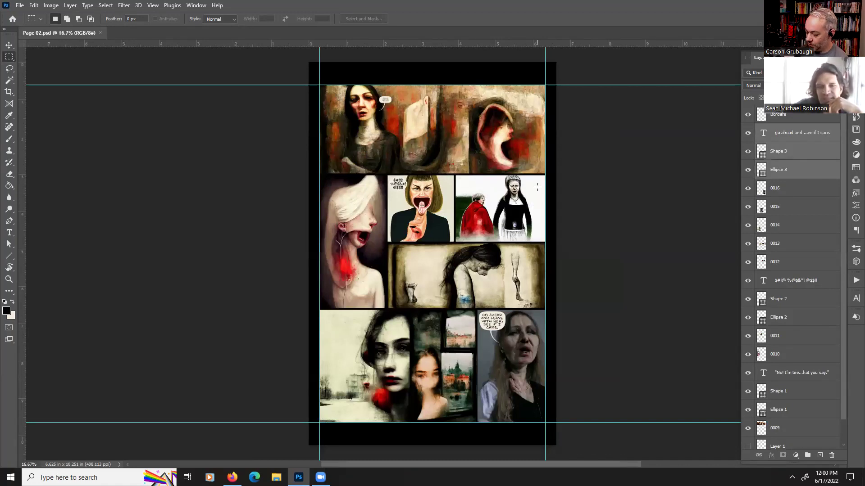
key(ctrl+plus)
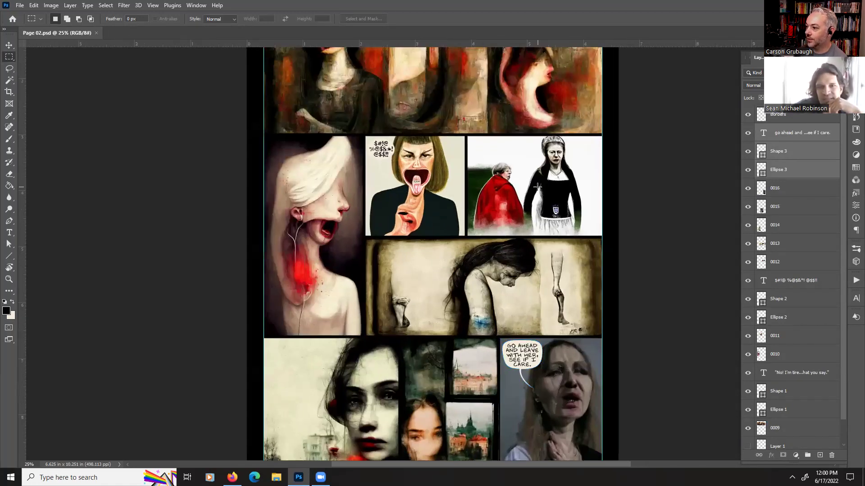
- Examine the Page 02.psd comic page from the red painted ear row at the top through its middle panels
scroll(636, 267, up, 3)
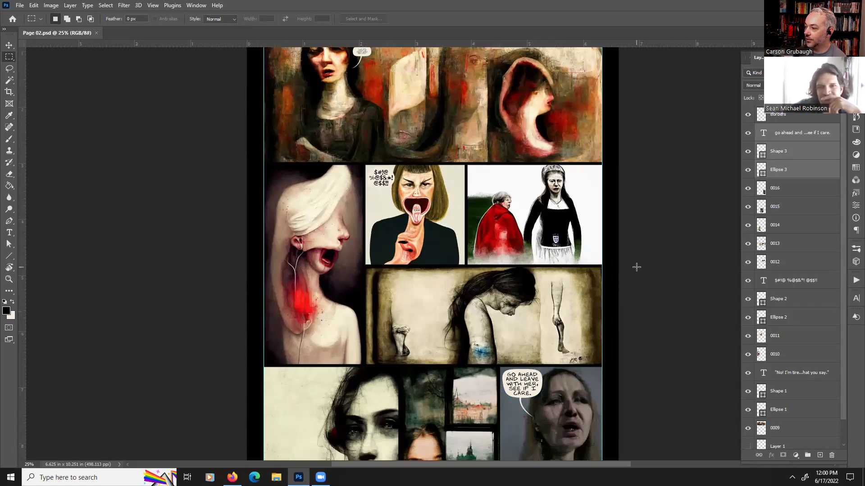
scroll(636, 267, up, 2)
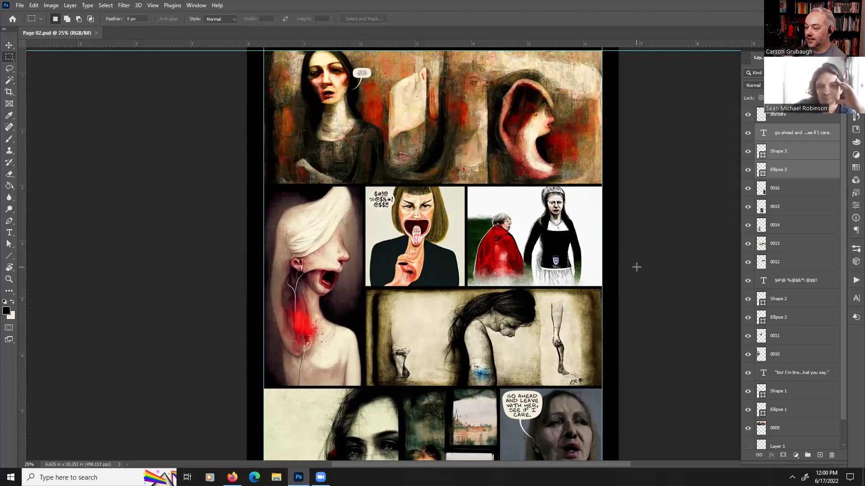
scroll(636, 268, up, 5)
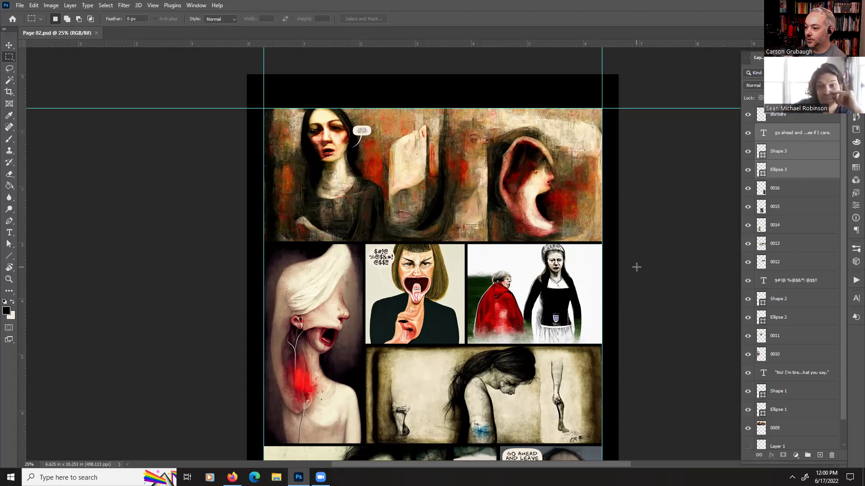
scroll(636, 267, down, 1)
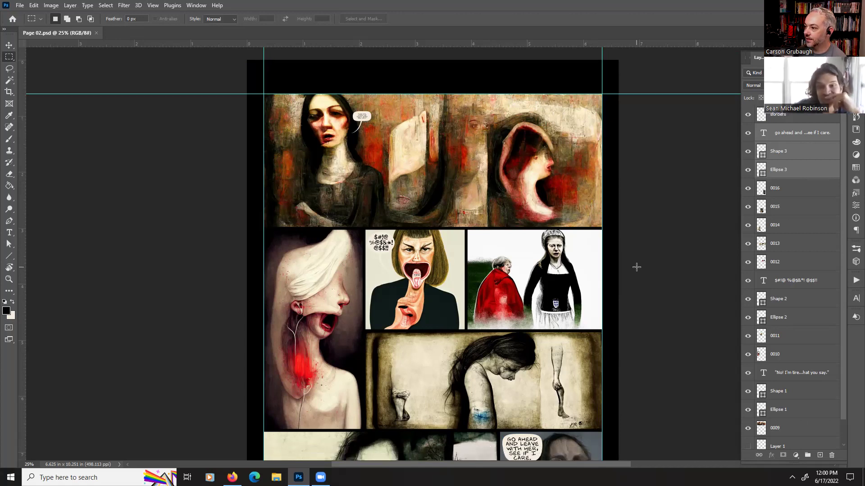
scroll(637, 267, down, 2)
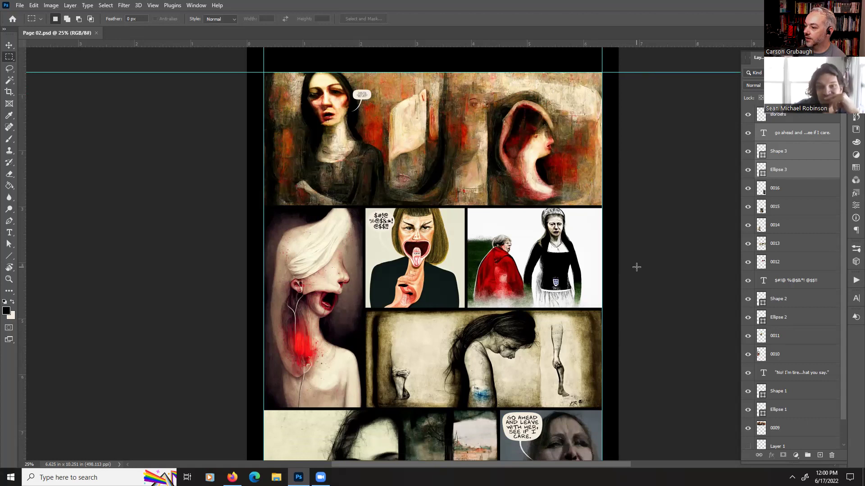
scroll(636, 267, down, 1)
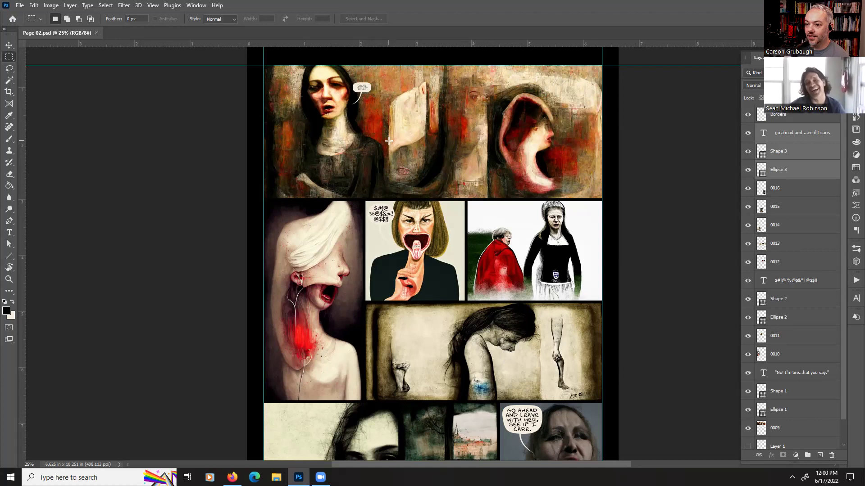
scroll(459, 115, down, 1)
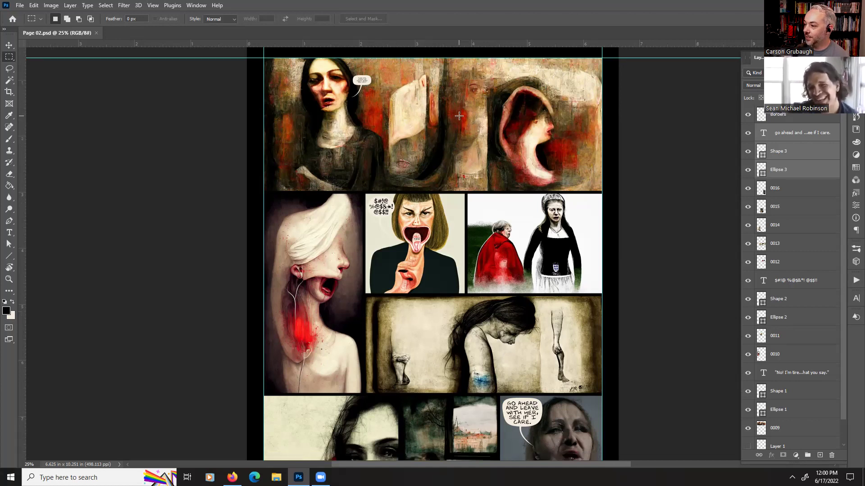
scroll(459, 116, down, 3)
scroll(473, 129, down, 3)
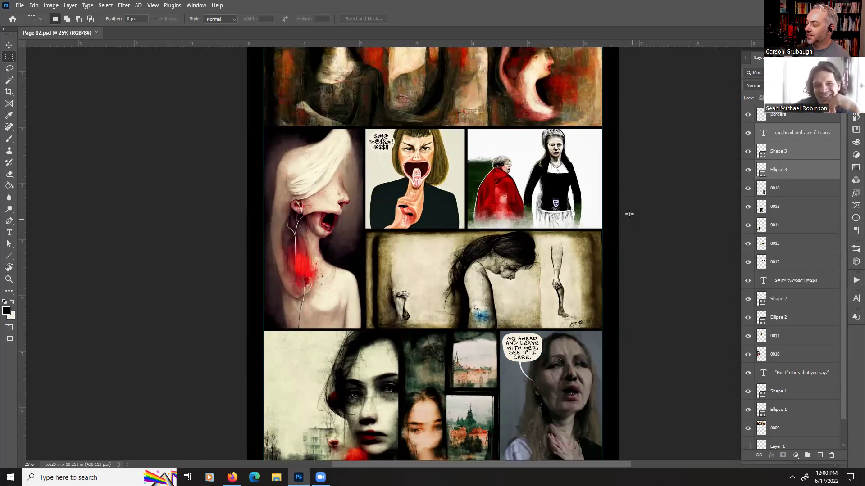
- Compare the upper painted panels of Page 02.psd with the bottom row of portraits and the "Go ahead and leave with her" panel
scroll(582, 237, up, 6)
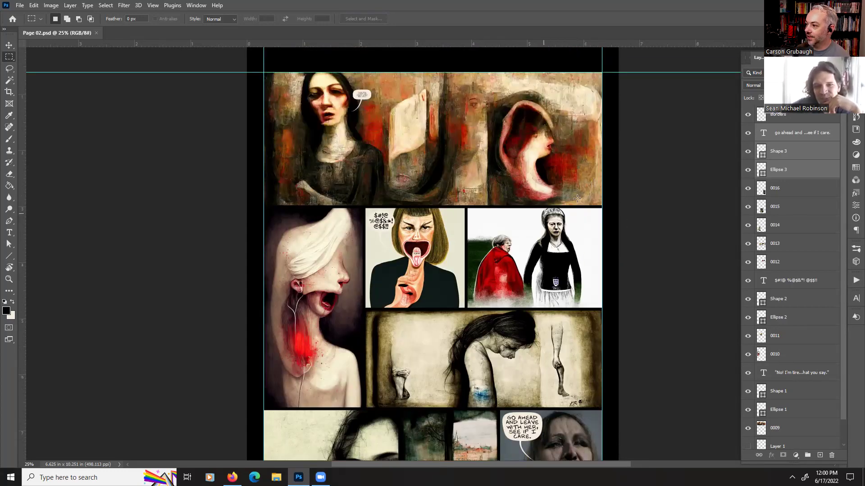
scroll(566, 330, down, 8)
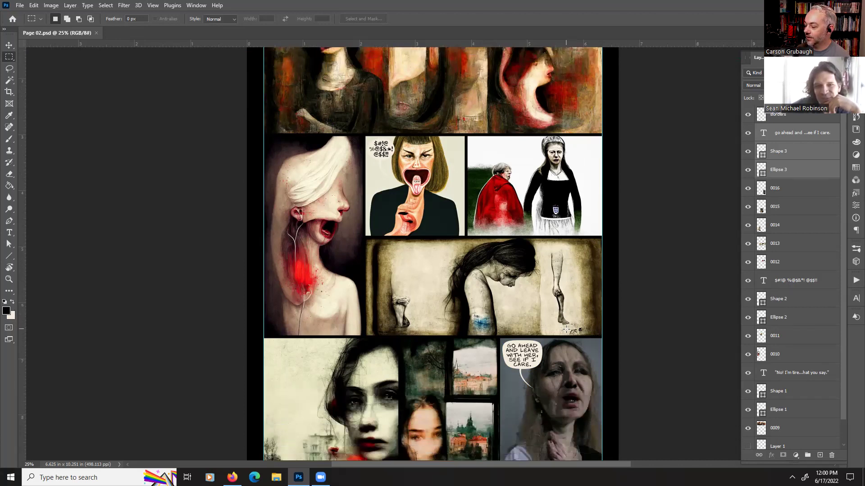
scroll(566, 330, down, 5)
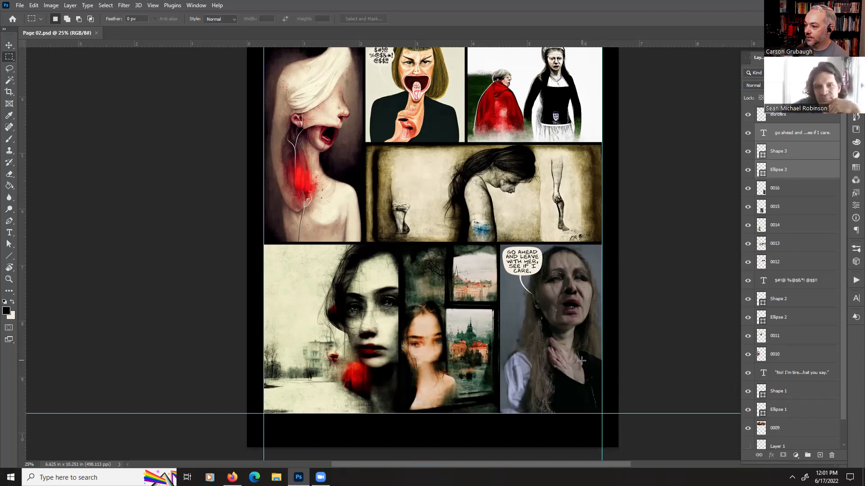
scroll(581, 361, up, 5)
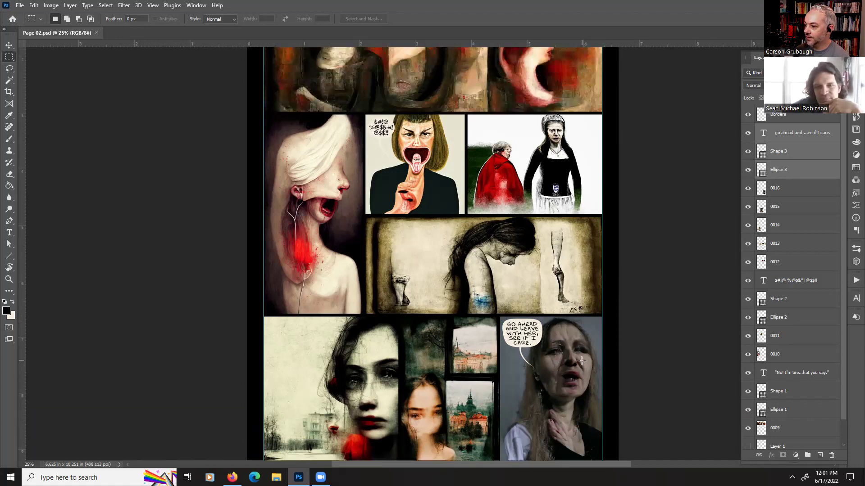
scroll(581, 360, up, 2)
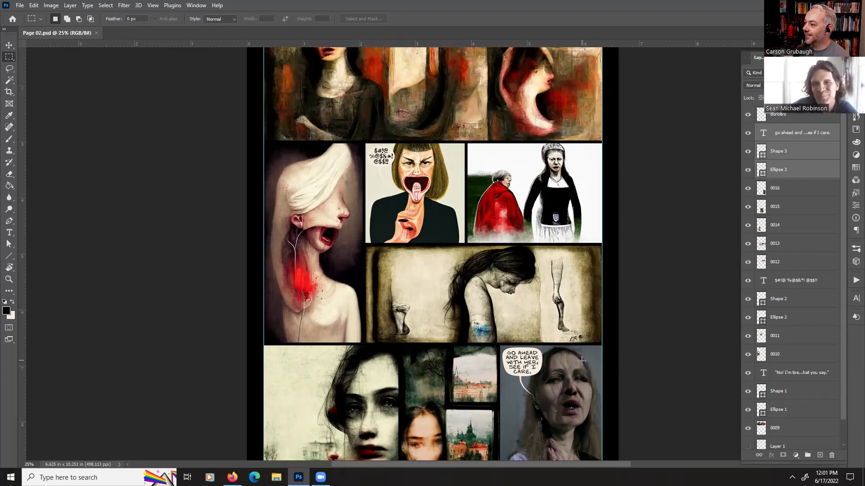
scroll(385, 193, up, 4)
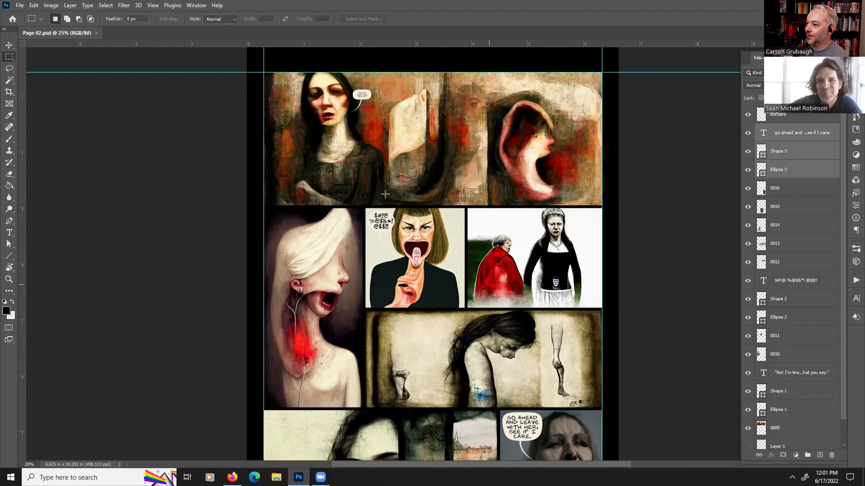
scroll(531, 405, down, 8)
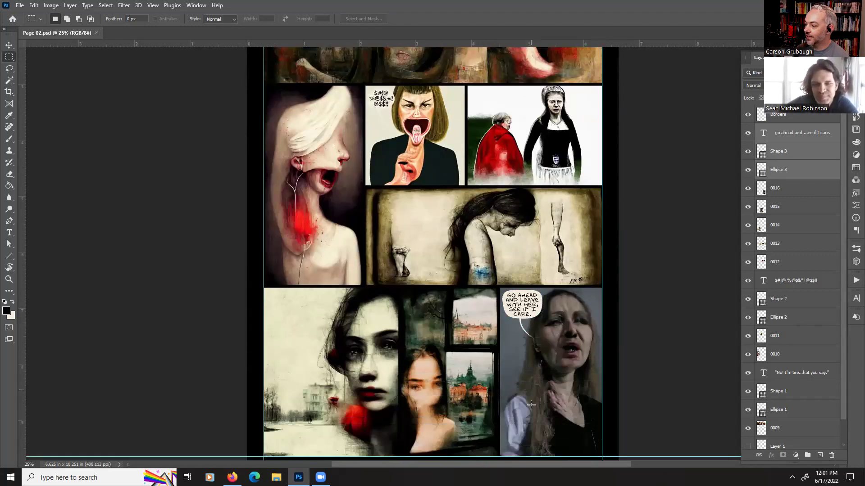
scroll(531, 405, down, 1)
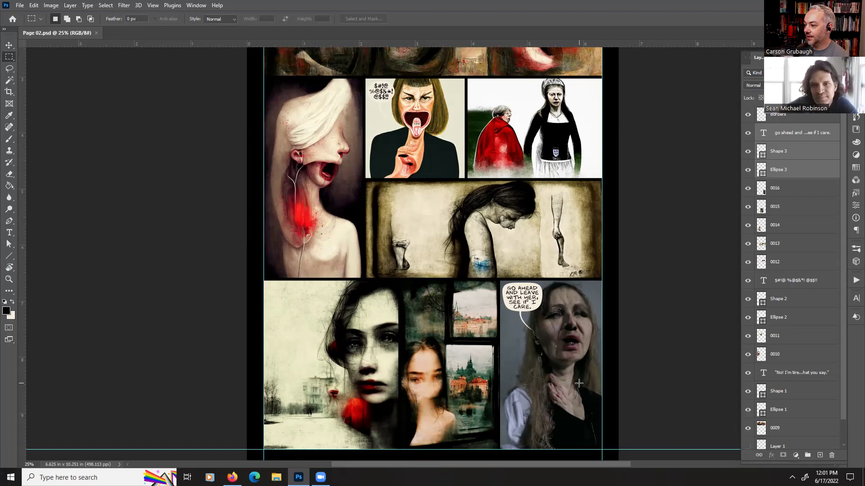
scroll(579, 383, up, 3)
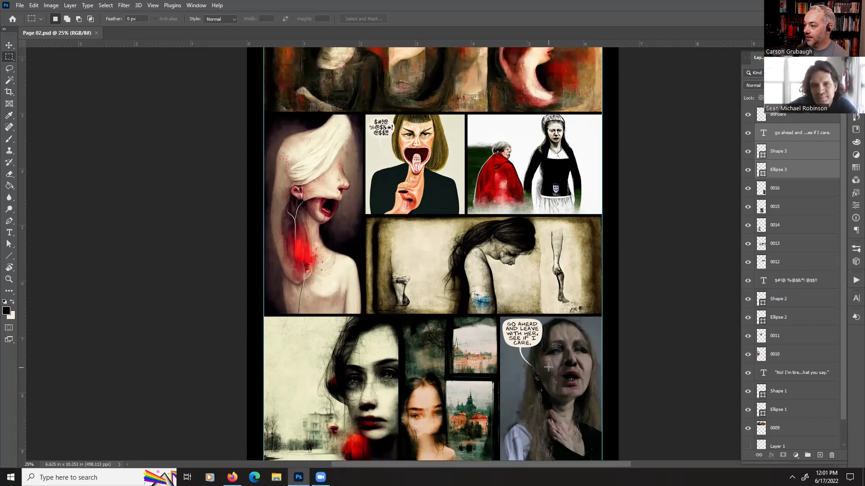
scroll(548, 367, up, 3)
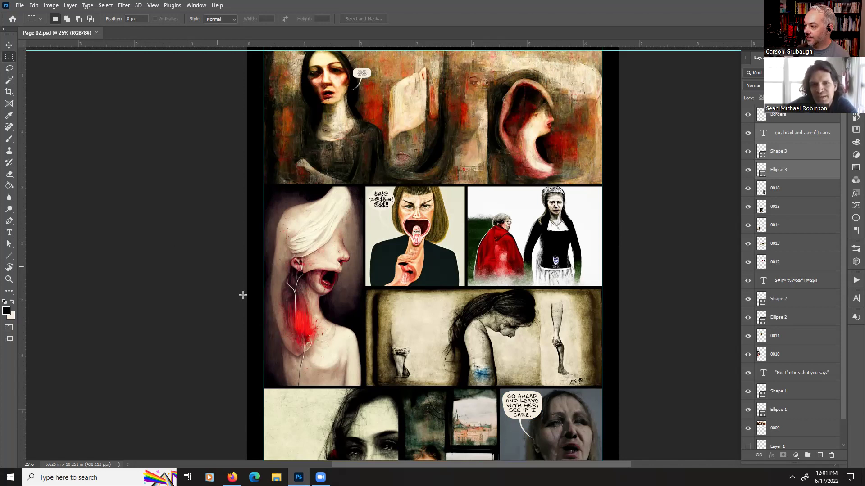
scroll(263, 306, down, 3)
scroll(262, 306, down, 1)
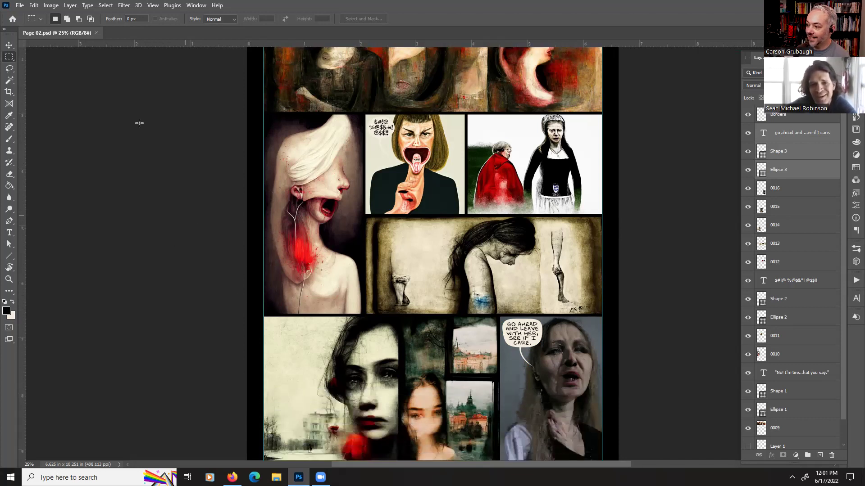
scroll(298, 235, down, 1)
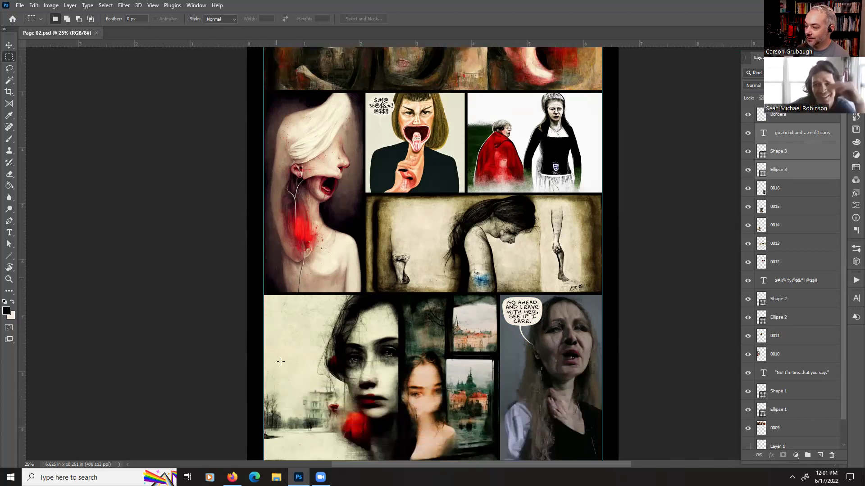
- Switch to Firefox and look through the newer general-5 posts below the submitted picnic request
mouse_move(232, 478)
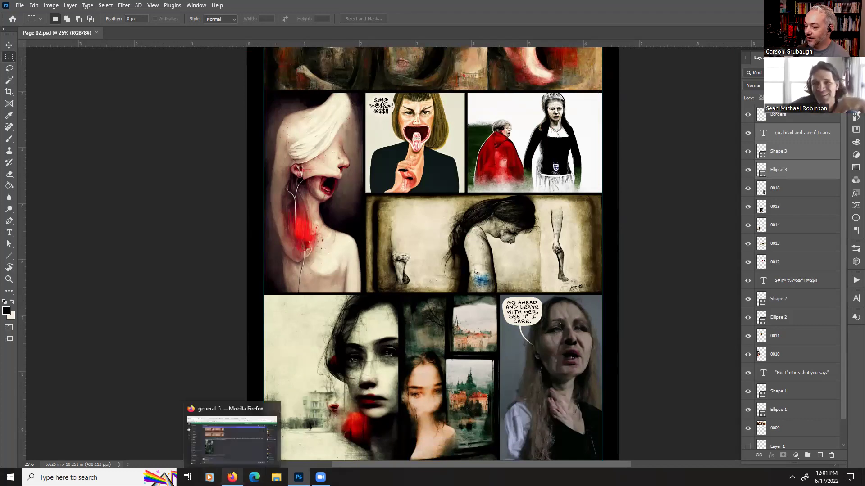
click(232, 477)
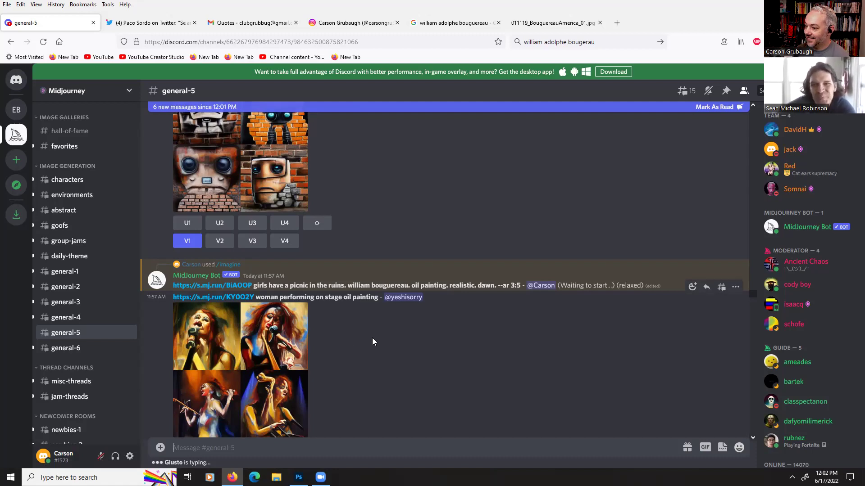
scroll(372, 338, down, 5)
scroll(388, 273, down, 15)
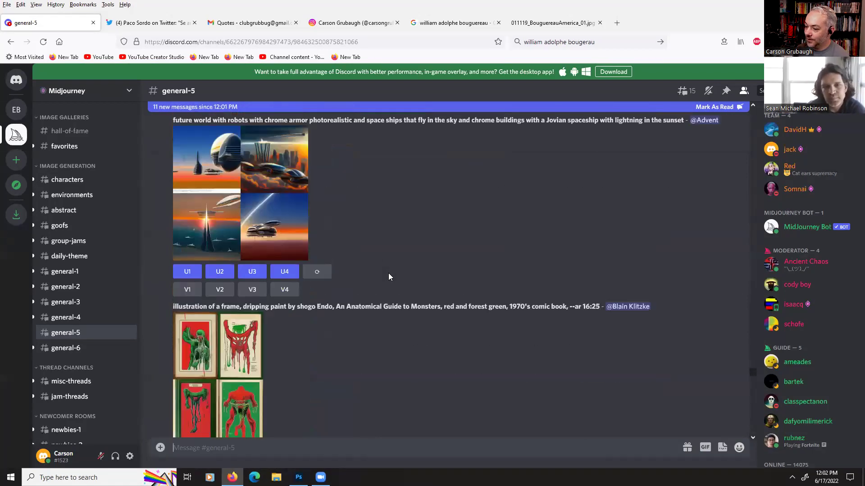
scroll(389, 274, down, 15)
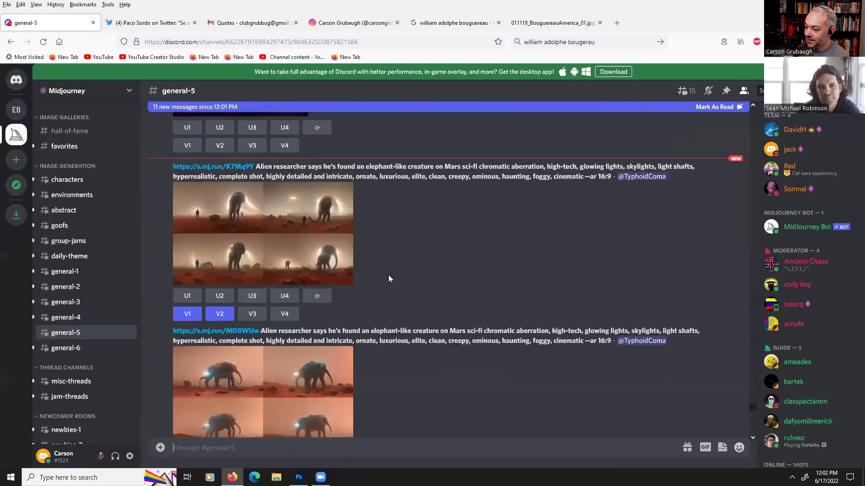
scroll(388, 275, down, 10)
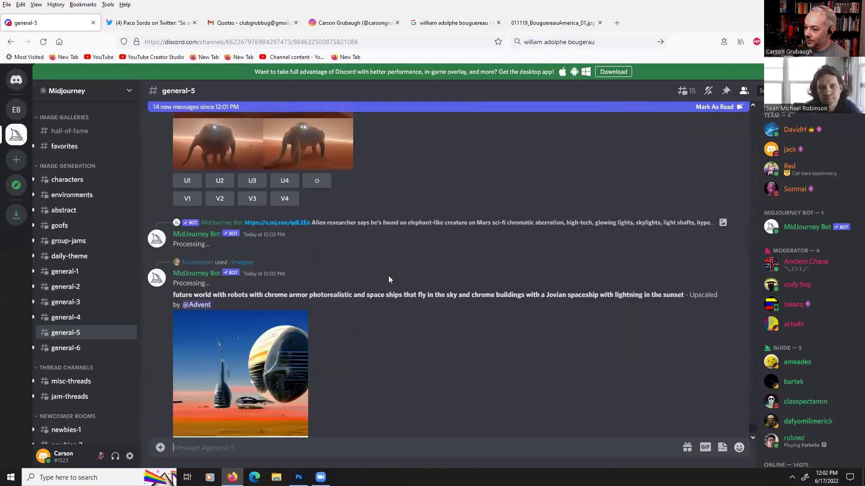